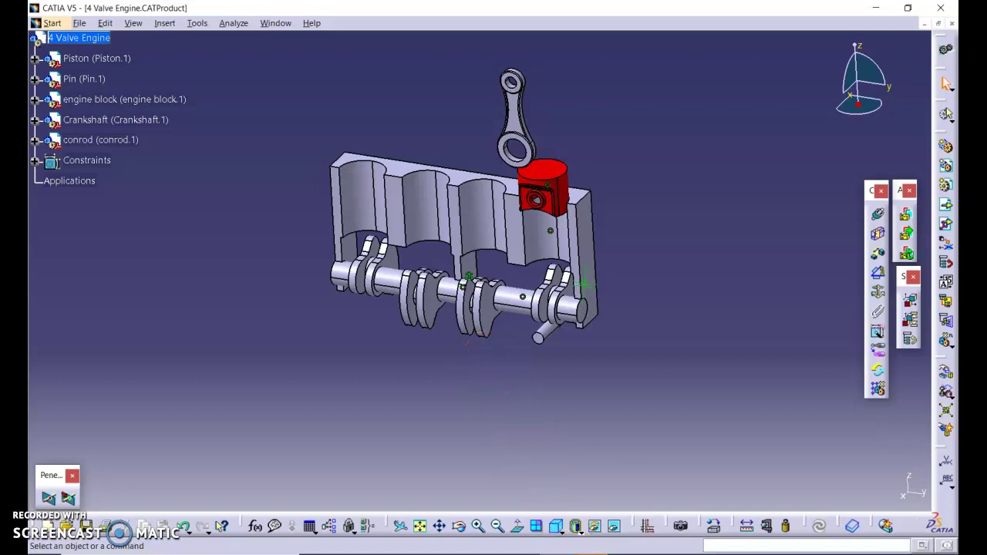
- Show page 7 of the workshop slides on piston and conrod placement, then return to CATIA
mouse_move(555, 551)
left_click(526, 550)
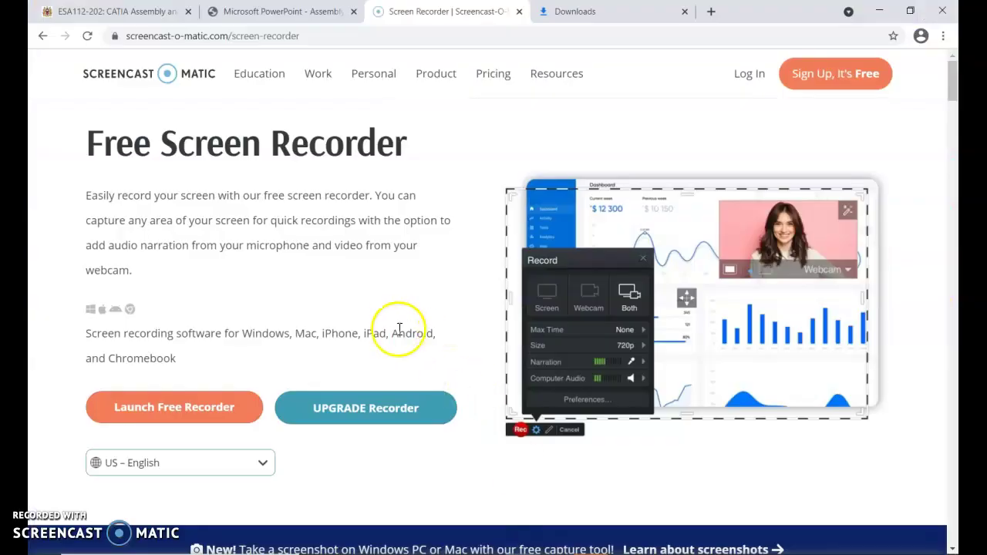
left_click(305, 19)
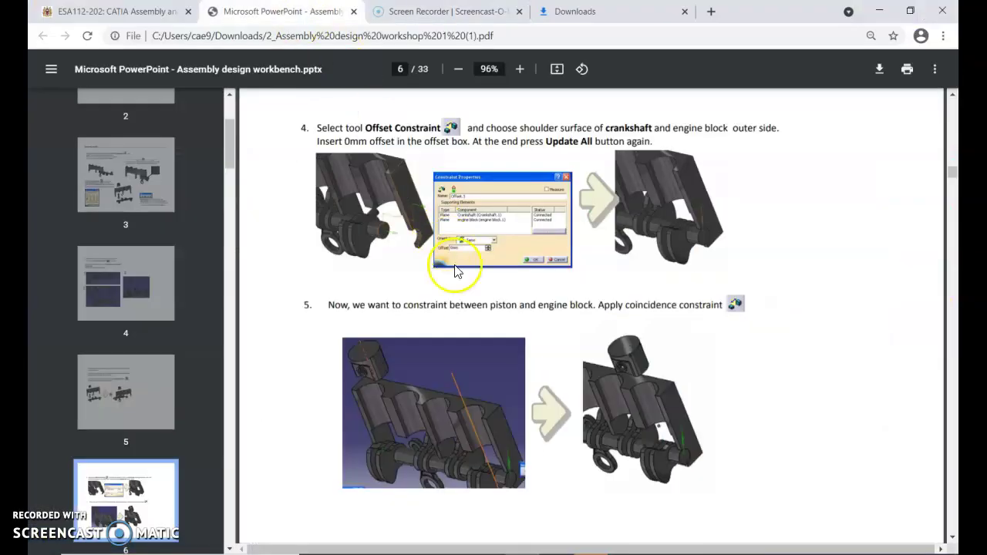
scroll(484, 352, "down", 5)
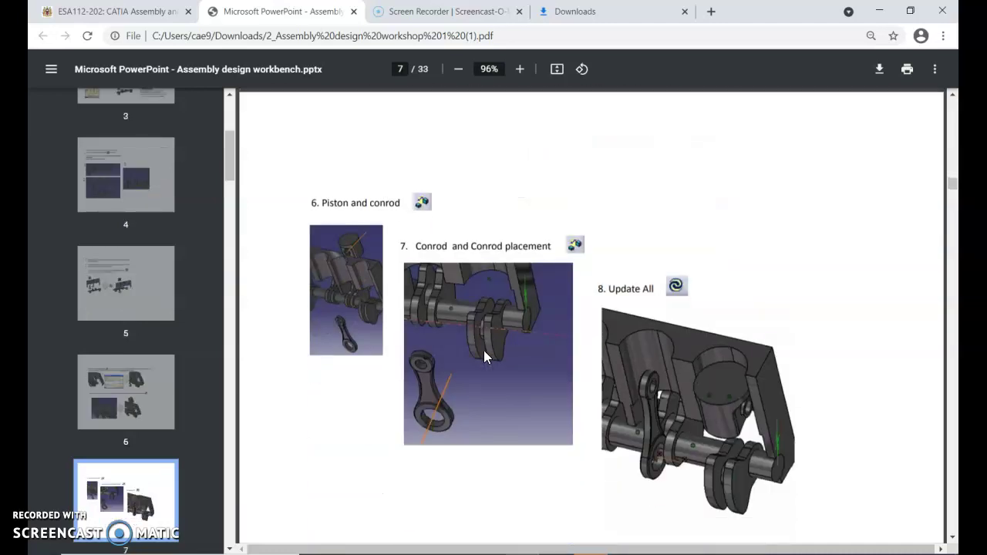
scroll(484, 352, "down", 1)
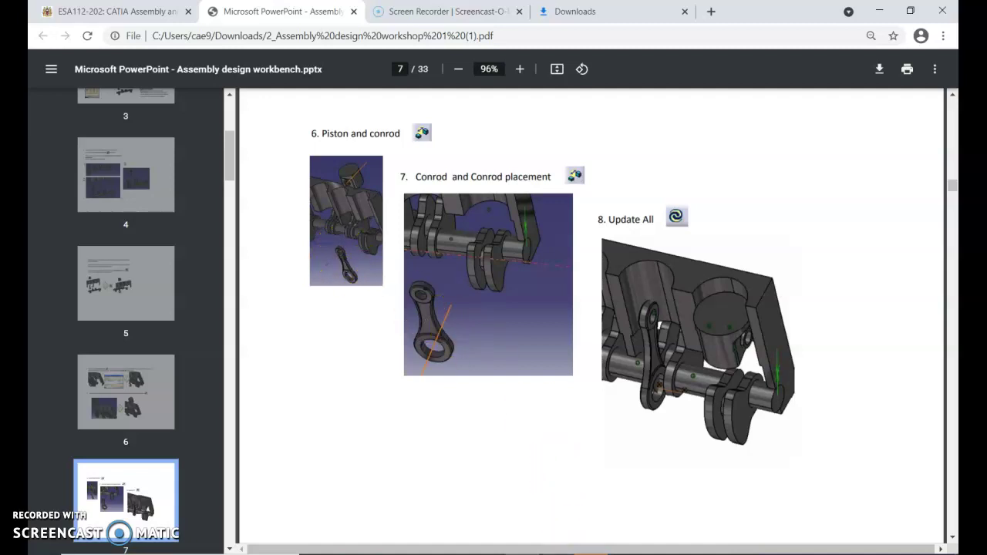
key("alt+Tab")
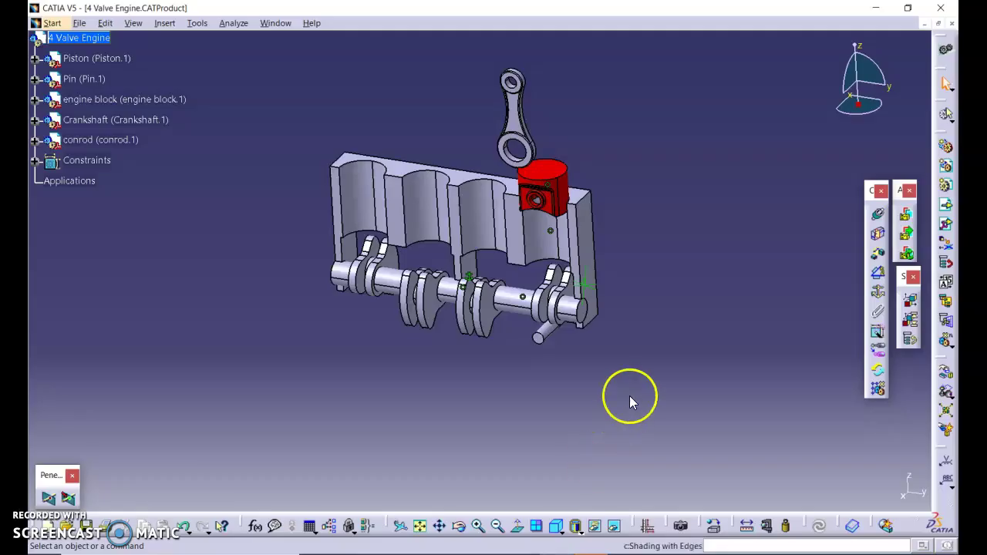
- Start a coincidence constraint from the conrod's small-end hole axis and bring the red piston into view
left_click(879, 216)
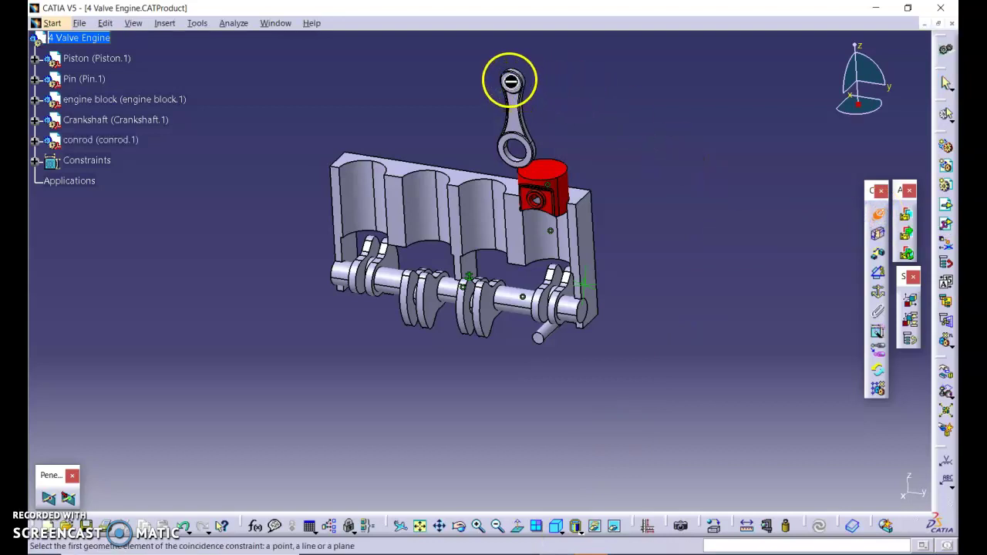
left_click(522, 92)
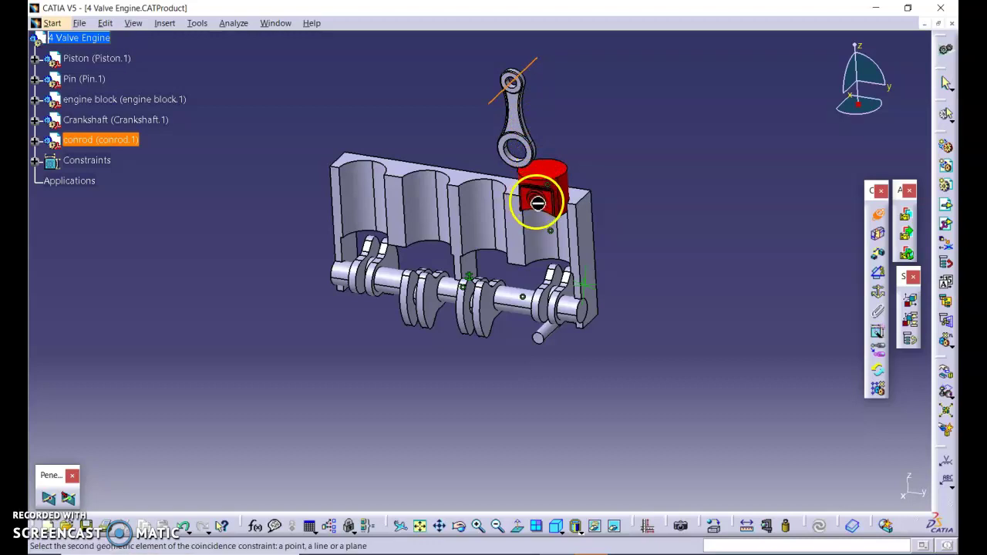
left_click(498, 525)
left_click(479, 525)
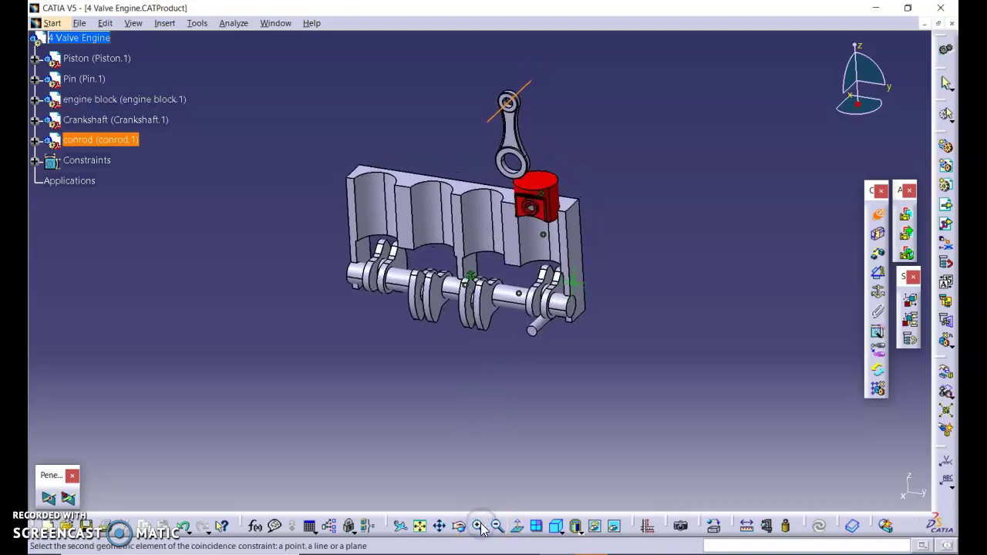
left_click(478, 525)
left_click(478, 525)
left_click(478, 525)
left_click(478, 525)
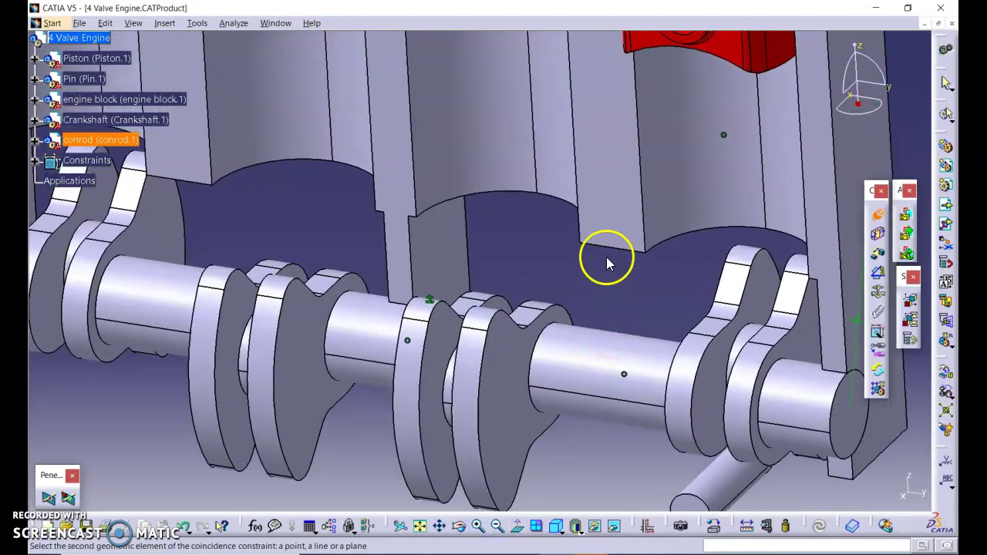
left_click(439, 526)
left_click_drag(517, 277, 525, 331)
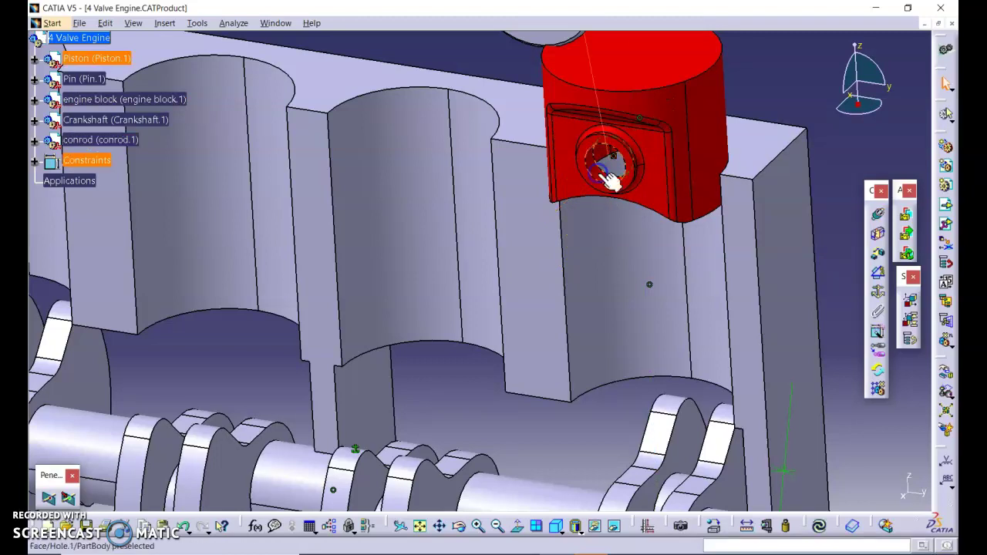
left_click(498, 528)
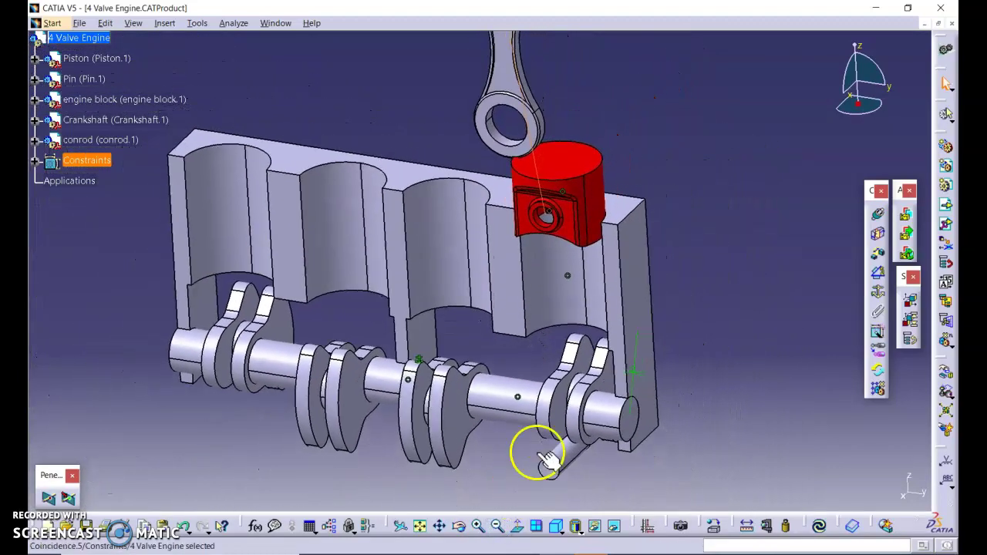
middle_click_drag(613, 172, 552, 298)
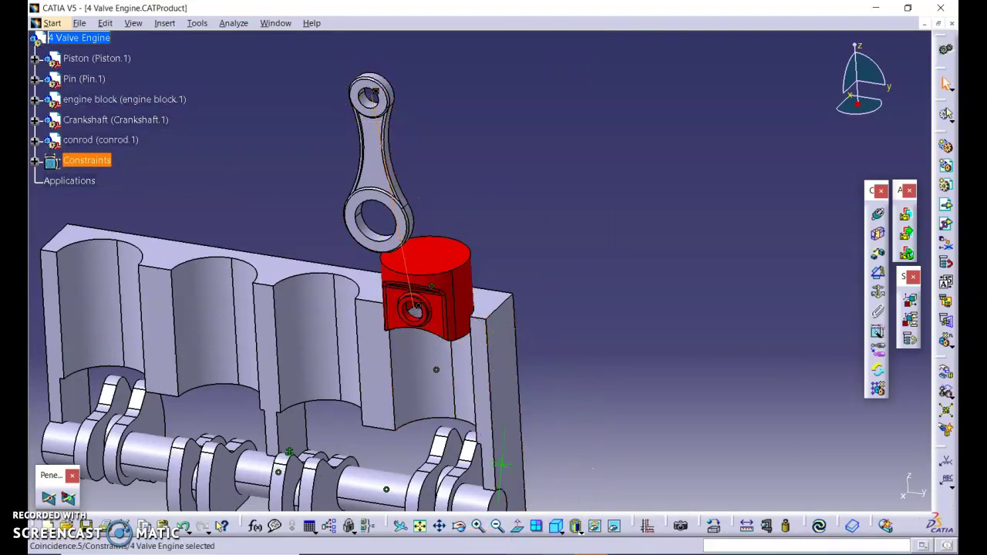
left_click(486, 554)
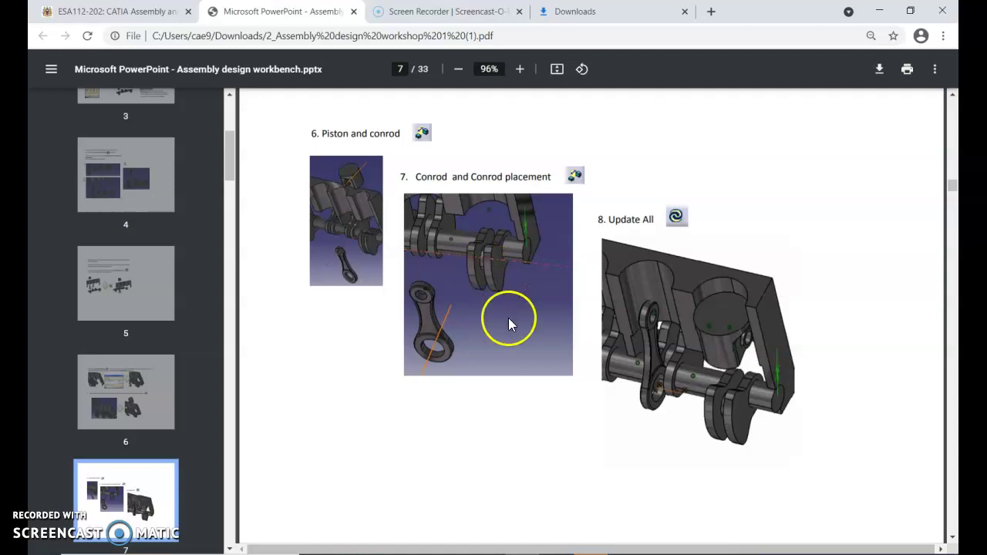
- Make the conrod's big-end hole axis coincident with the crankshaft pin axis
key("alt+Tab")
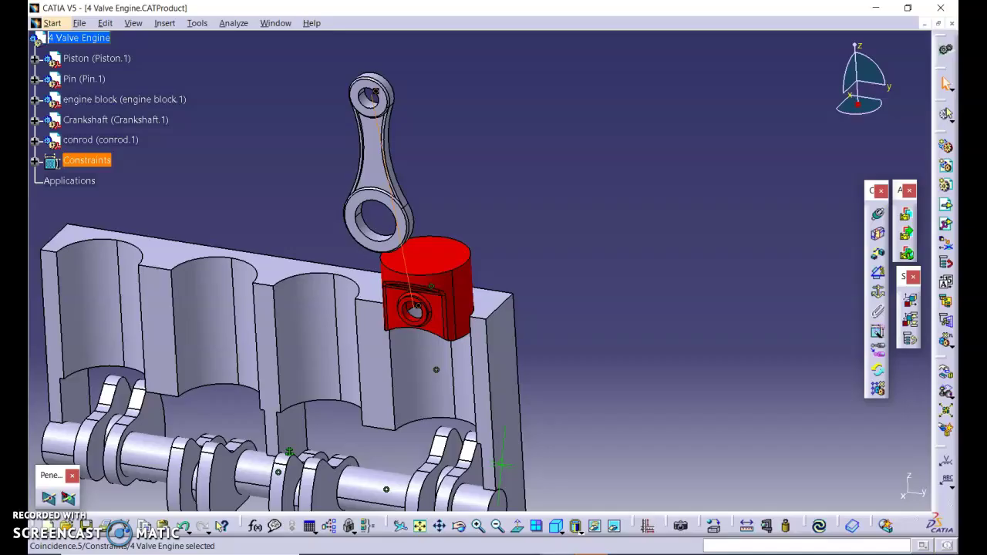
middle_click_drag(582, 450, 604, 284)
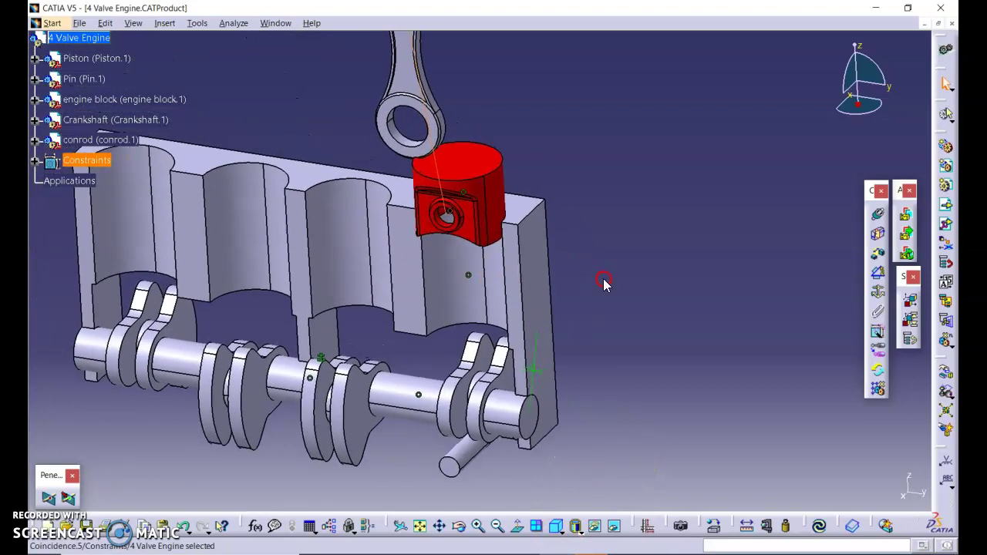
left_click(878, 216)
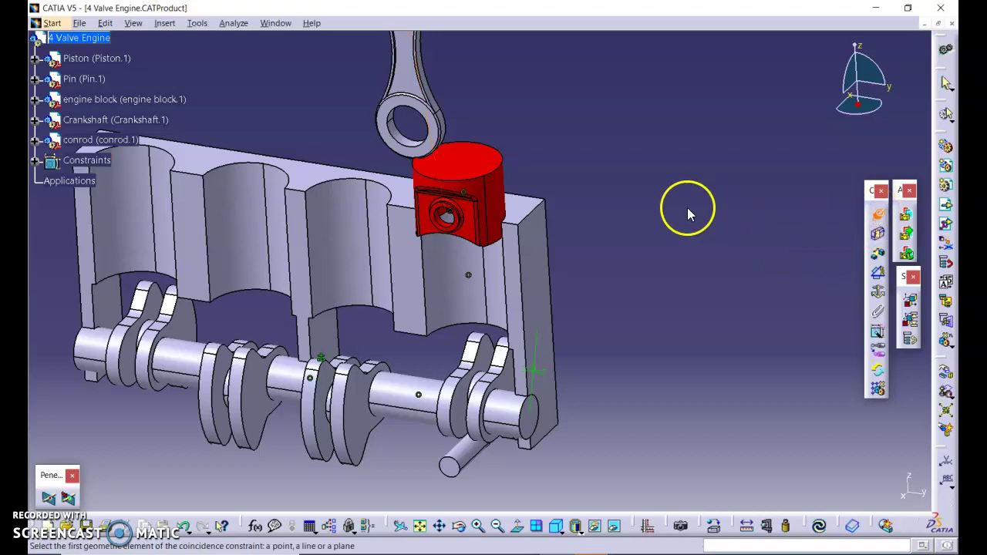
left_click(420, 150)
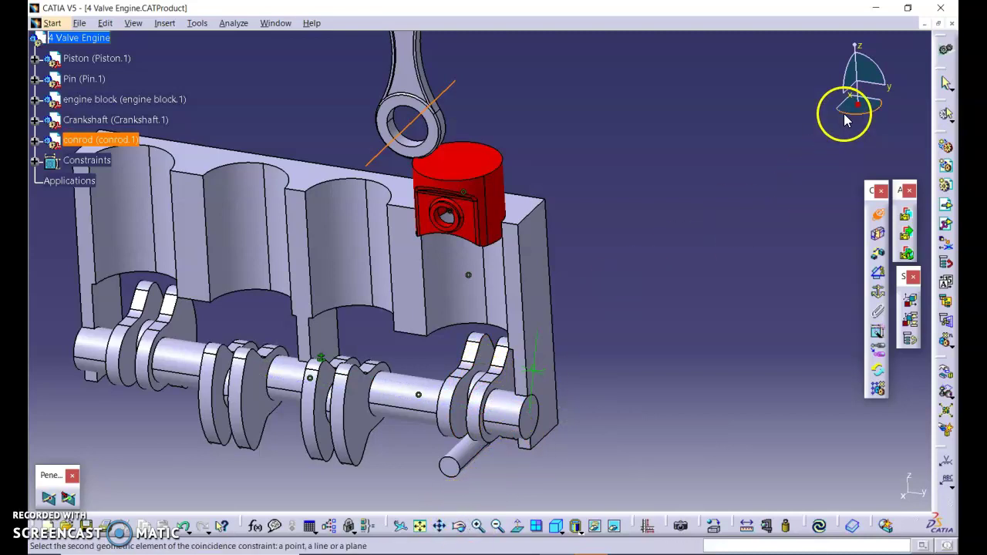
left_click_drag(844, 112, 853, 114)
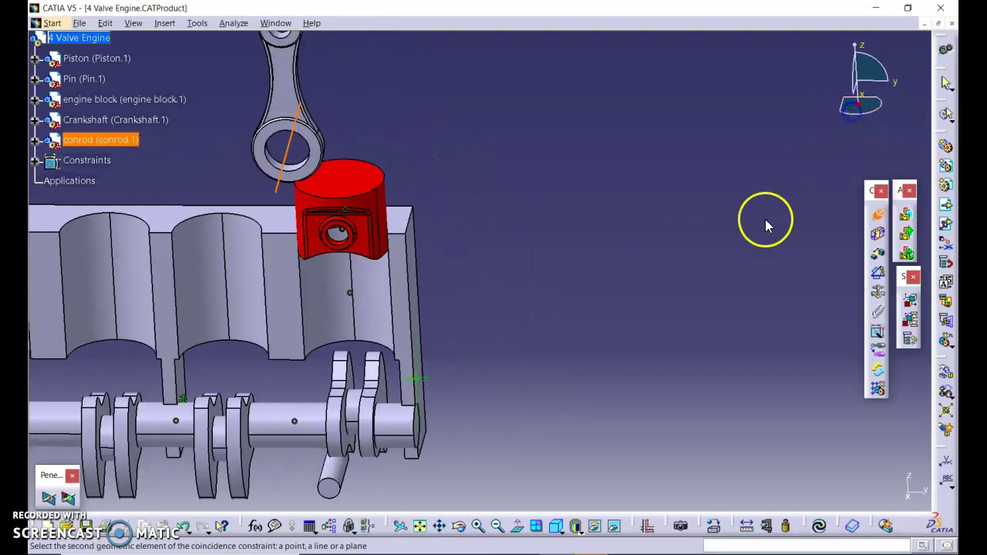
middle_click_drag(435, 437, 562, 306)
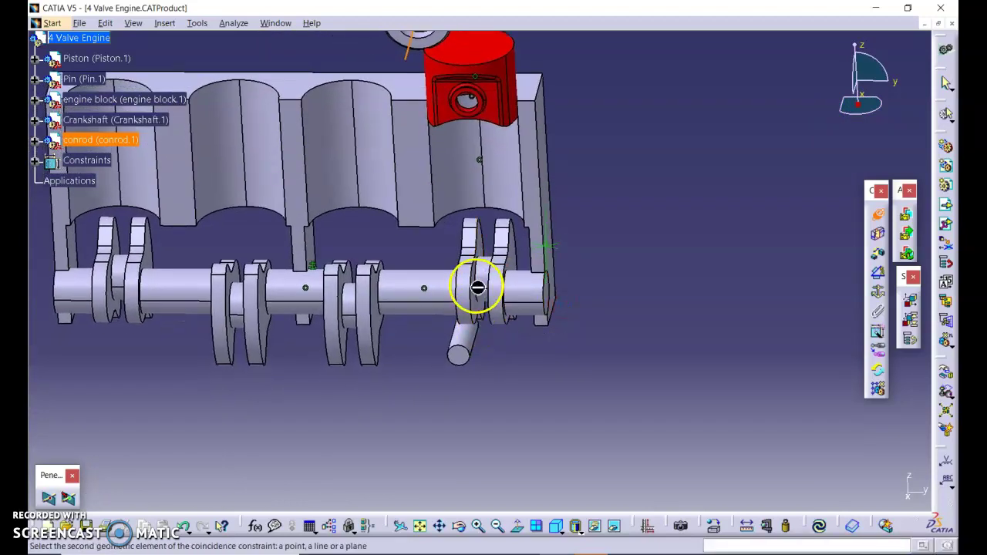
left_click(478, 525)
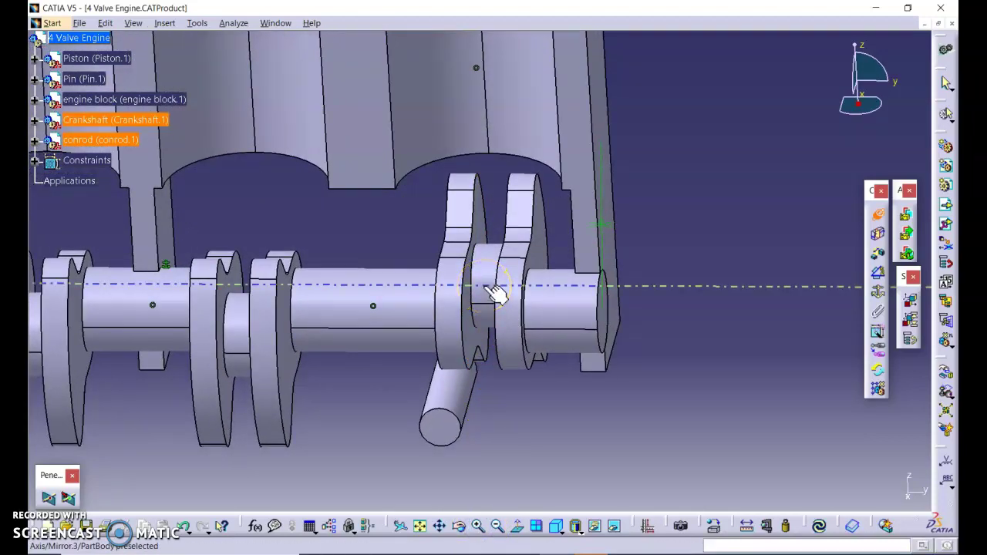
left_click(493, 291)
left_click(556, 327)
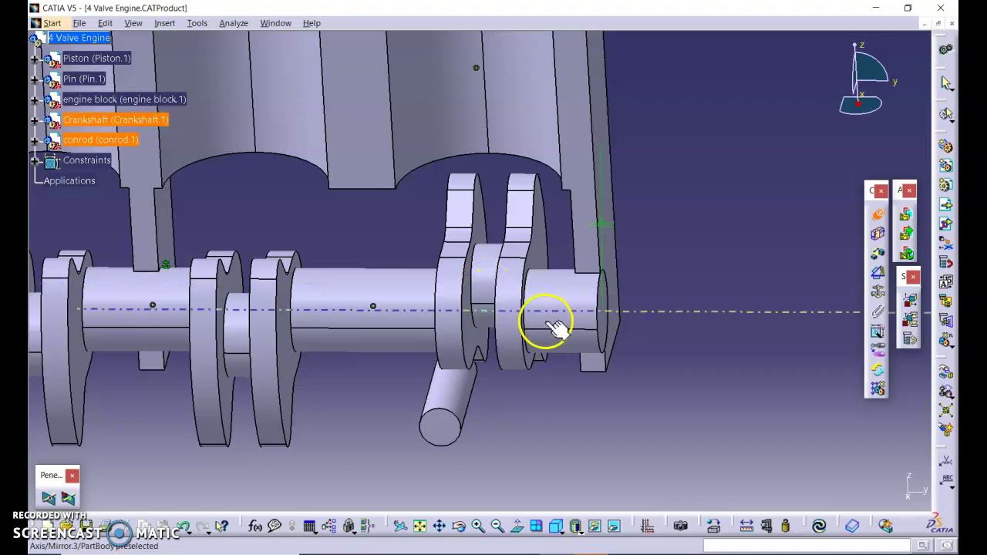
left_click(488, 284)
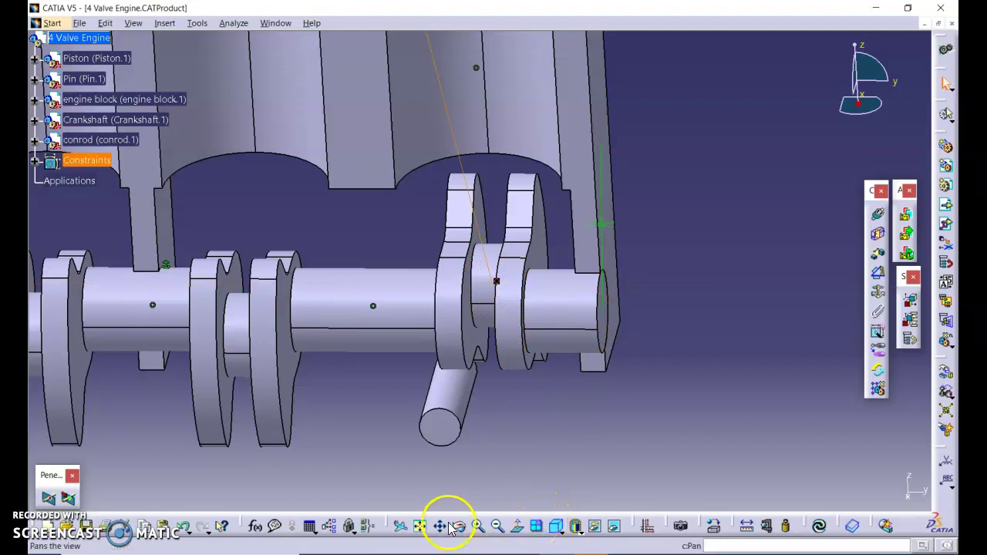
- Update the assembly so the piston and conrod seat on the crankshaft, viewed isometrically
left_click(496, 526)
left_click(497, 526)
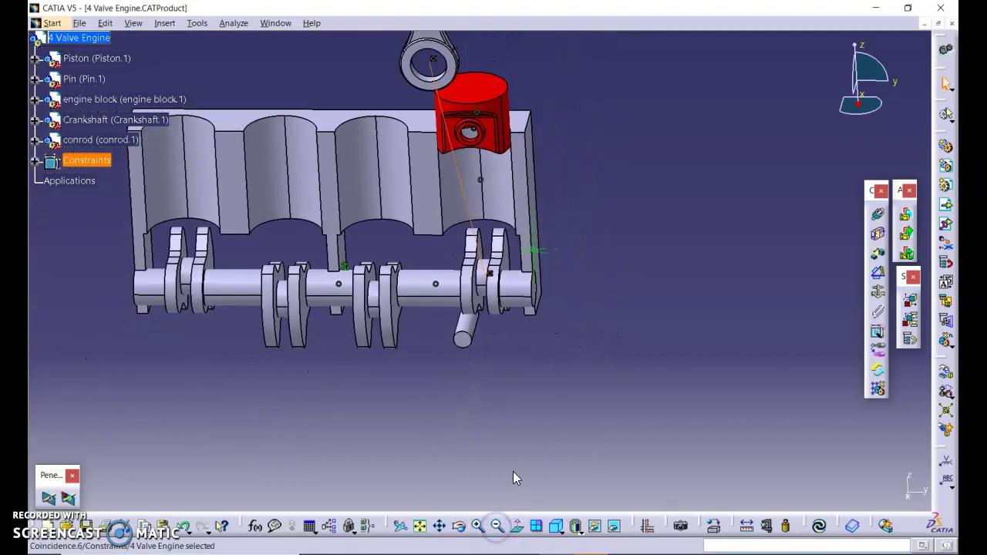
left_click(560, 308)
middle_click_drag(561, 308, 568, 390)
left_click(572, 458)
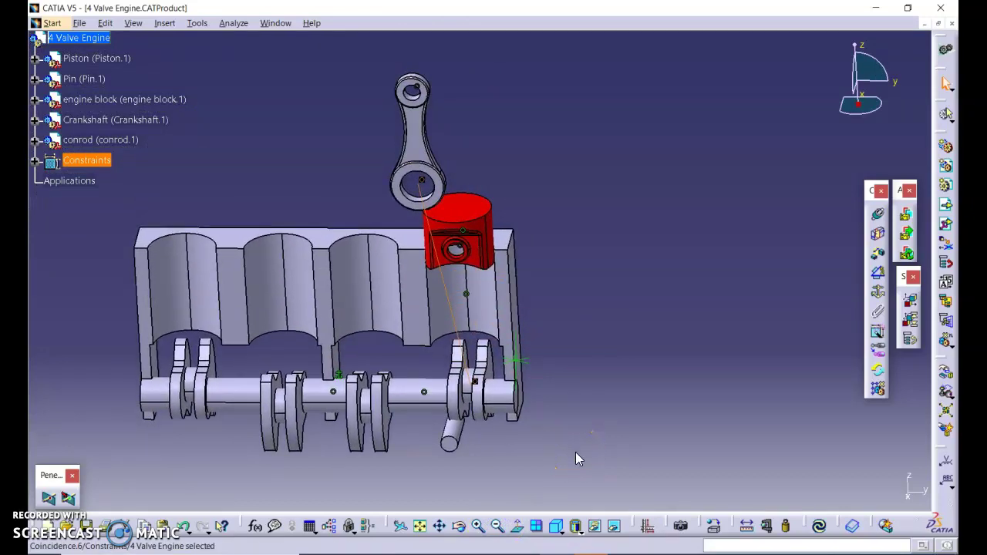
left_click(819, 526)
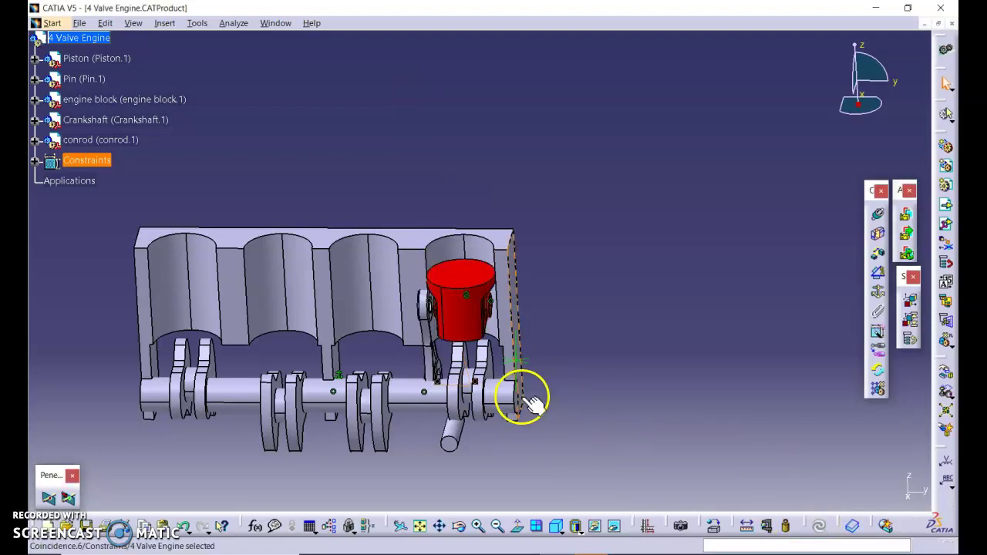
left_click(555, 526)
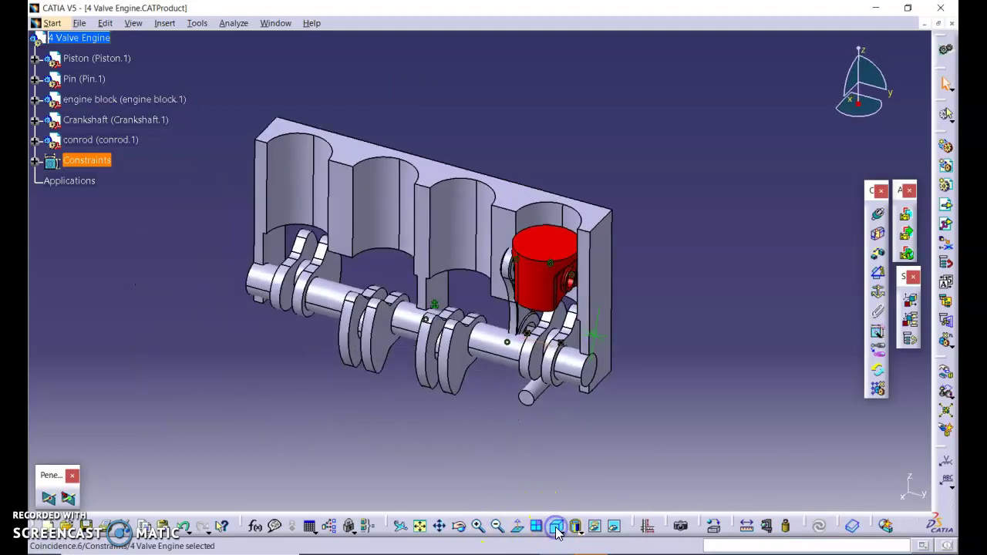
middle_click_drag(474, 426, 394, 347)
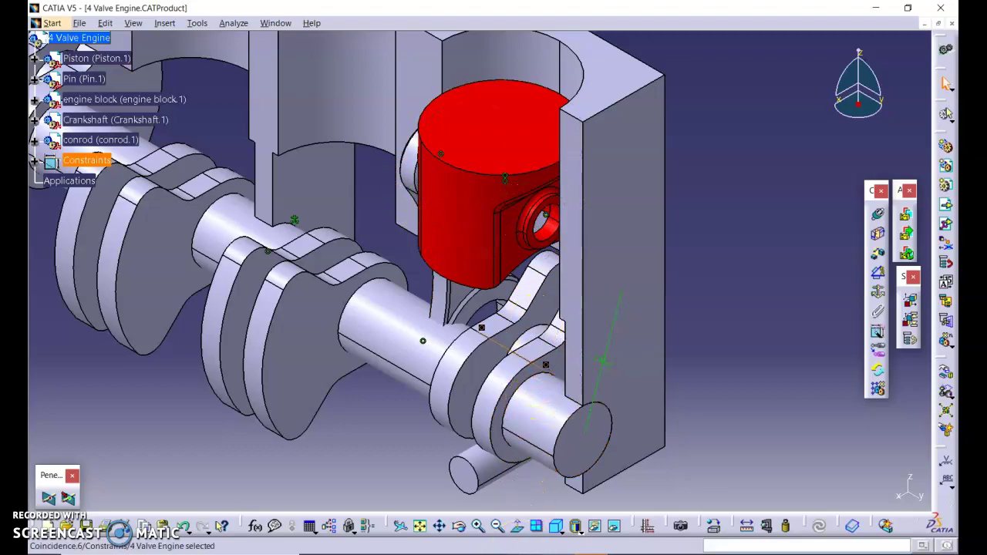
left_click(524, 549)
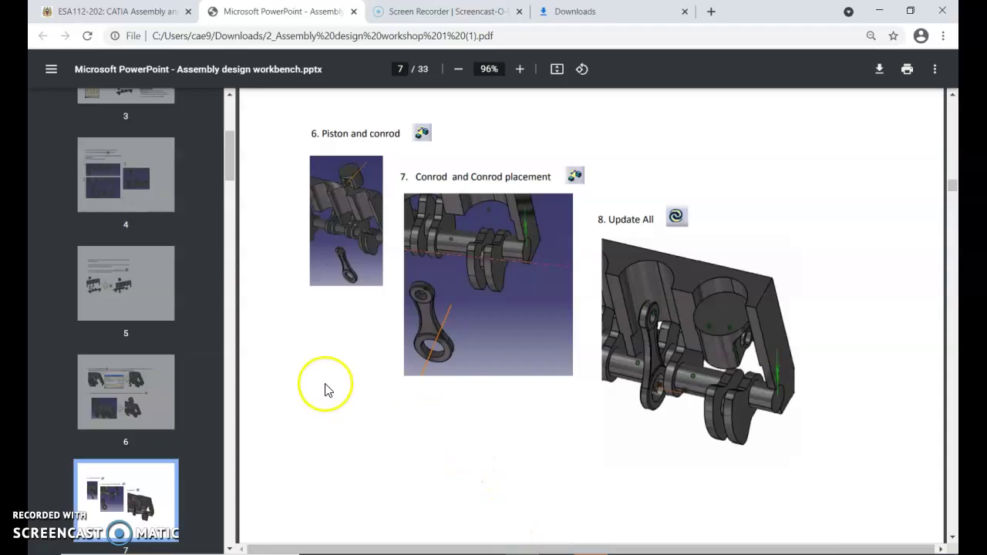
- Jump to page 8 of the slides on the 2 mm conrod offset, then return to CATIA
scroll(181, 388, "down", 3)
left_click(143, 404)
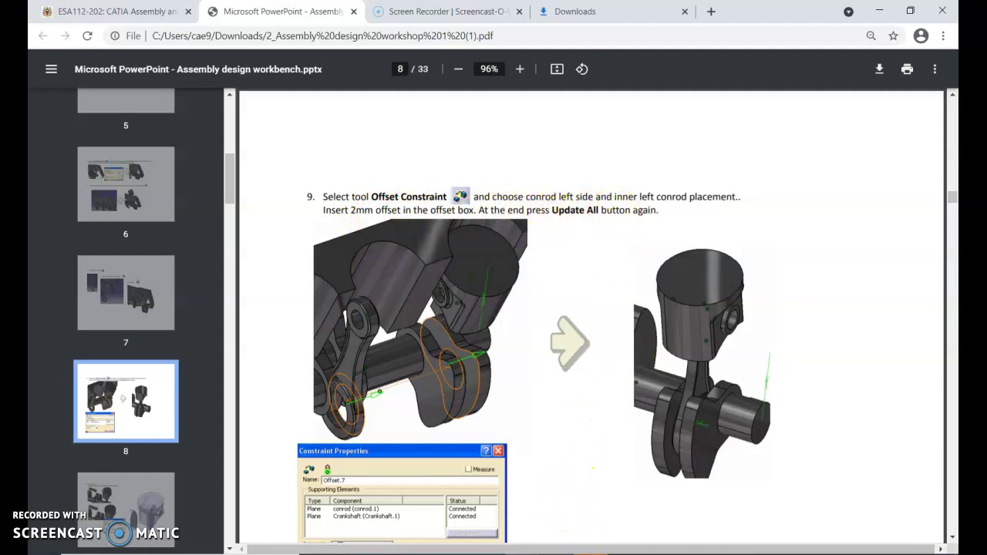
left_click(570, 525)
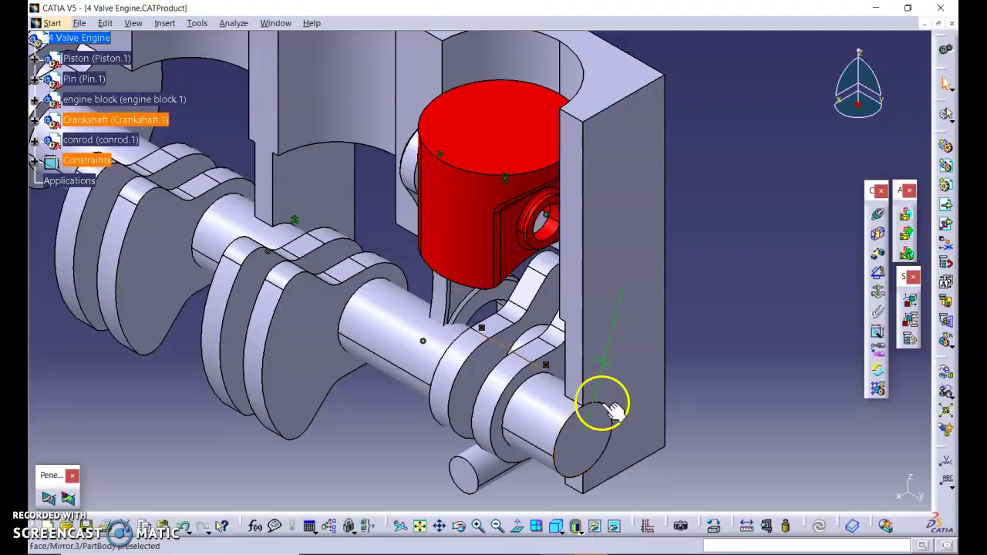
- Begin an offset constraint between the conrod's side face and the crankshaft face
left_click(878, 255)
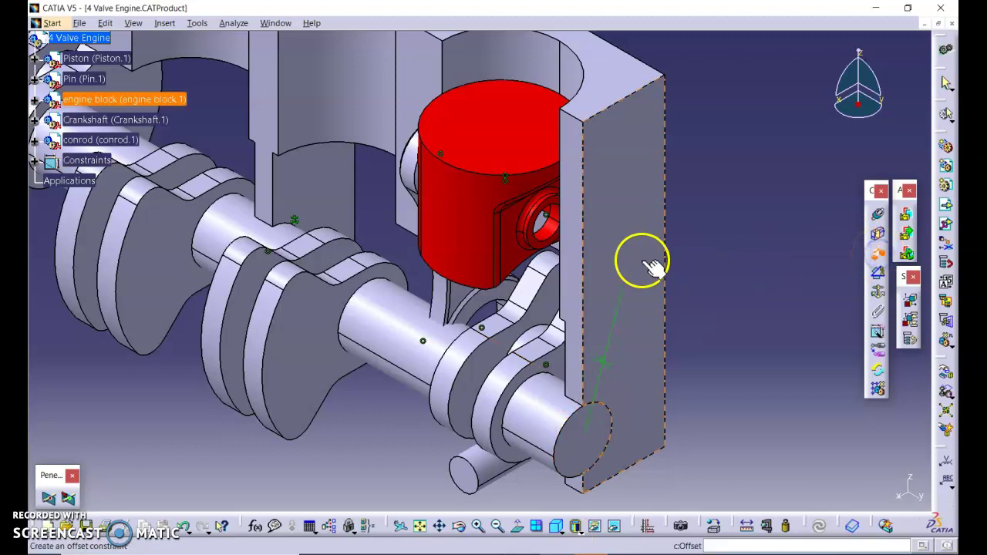
left_click(509, 293)
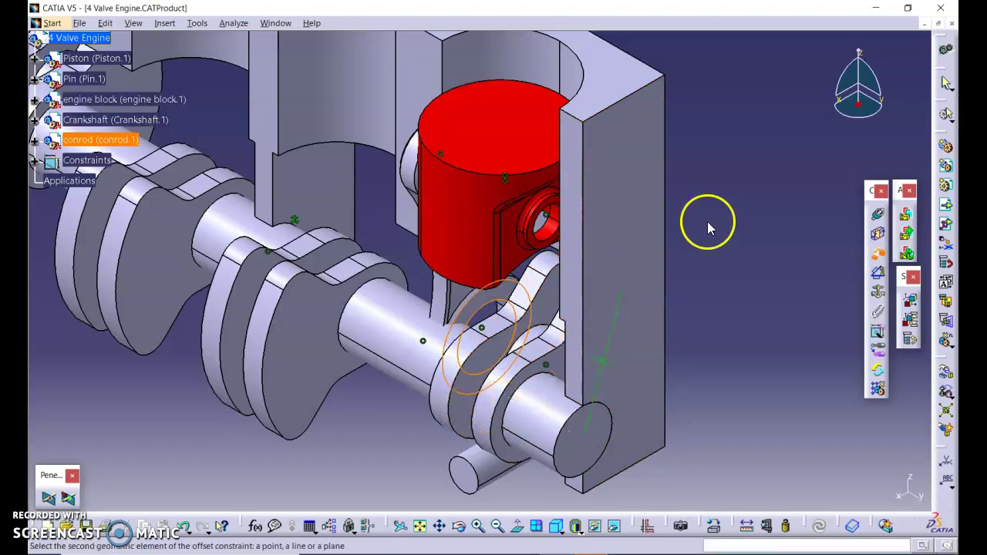
left_click_drag(833, 115, 849, 121)
middle_click_drag(687, 273, 756, 209)
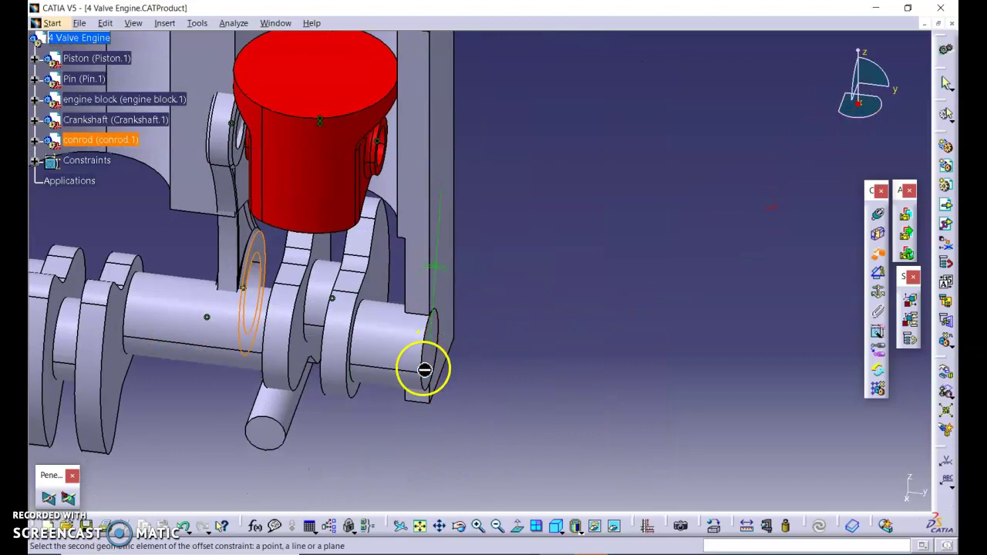
middle_click_drag(419, 370, 569, 332)
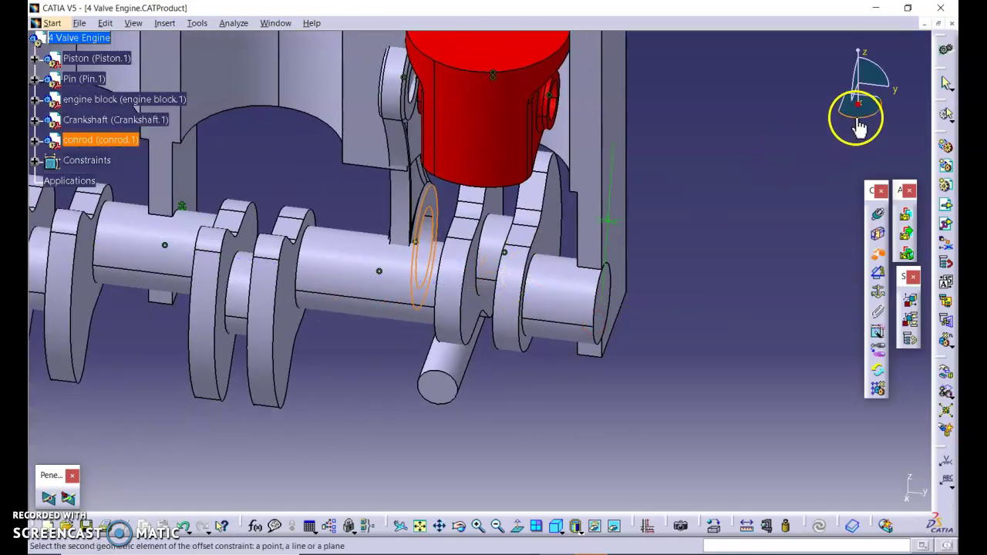
left_click_drag(857, 115, 868, 116)
middle_click_drag(673, 253, 705, 233)
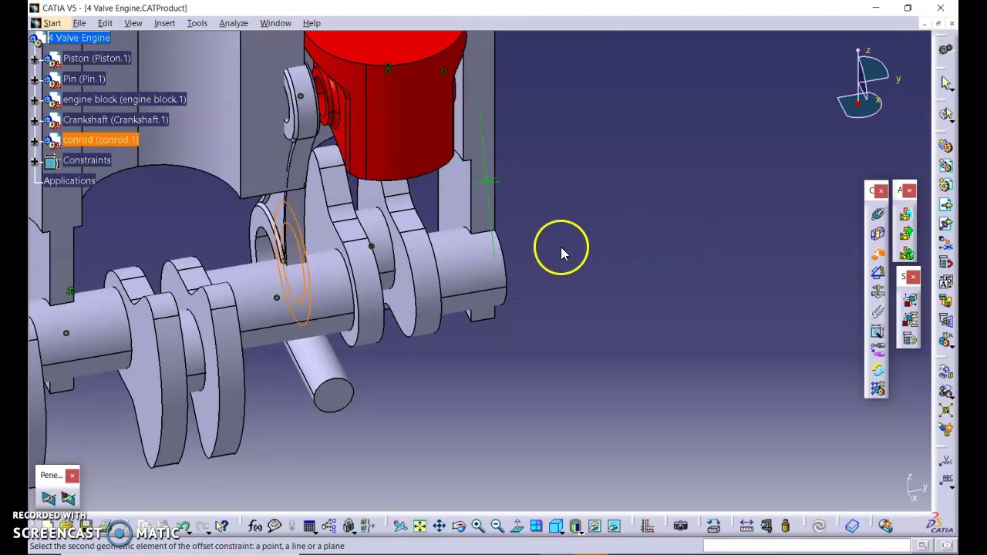
left_click(375, 196)
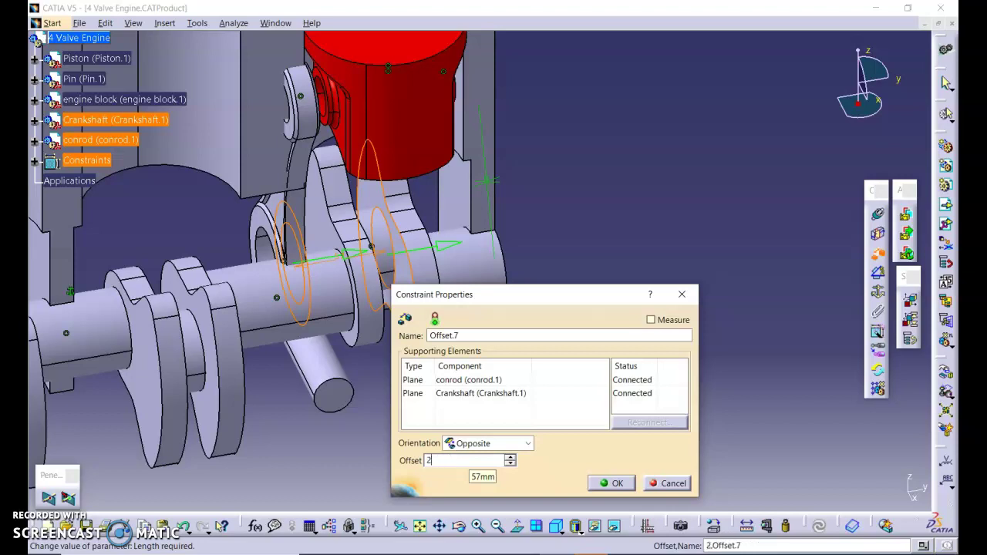
- Confirm the 2 mm offset, update the assembly, and show the whole engine in isometric view
left_click(613, 484)
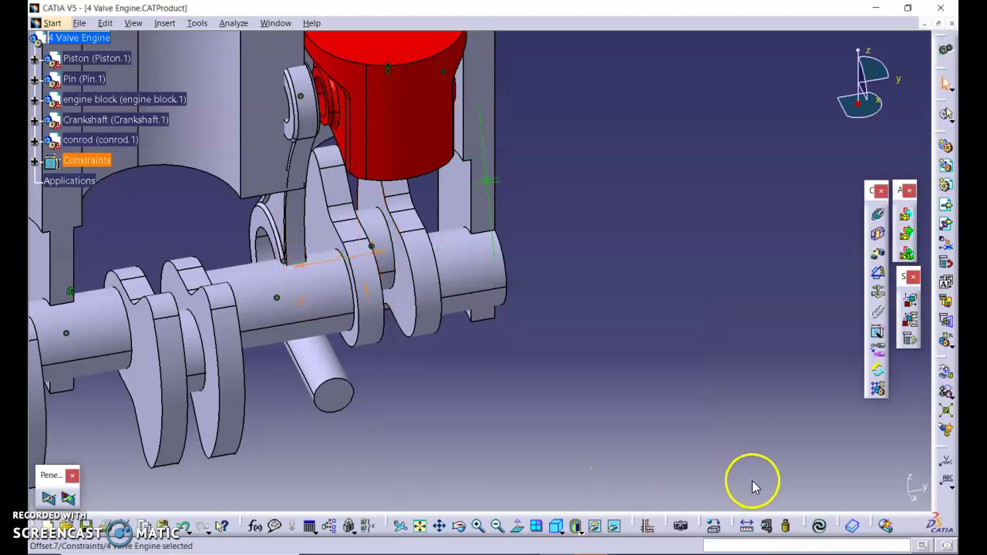
left_click(819, 527)
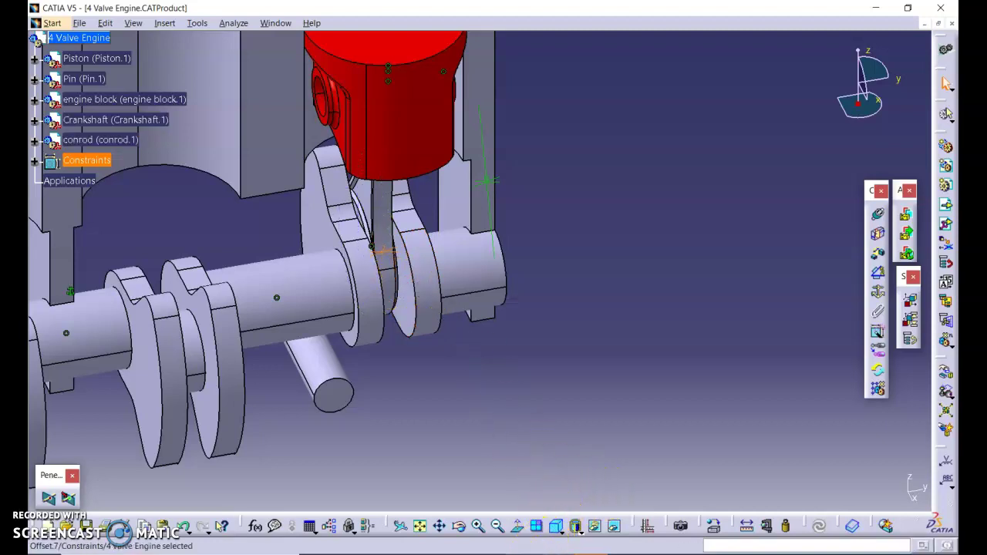
left_click(419, 526)
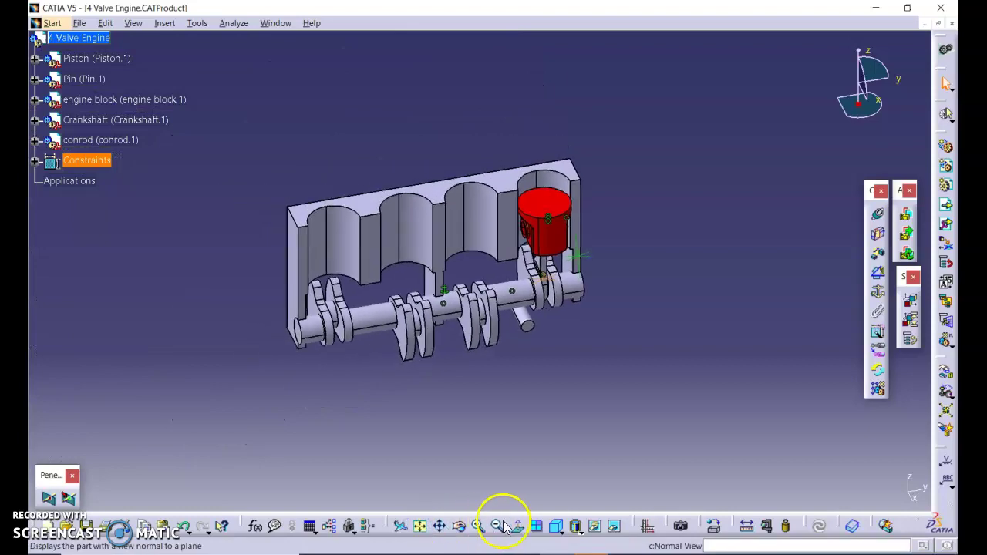
left_click(554, 527)
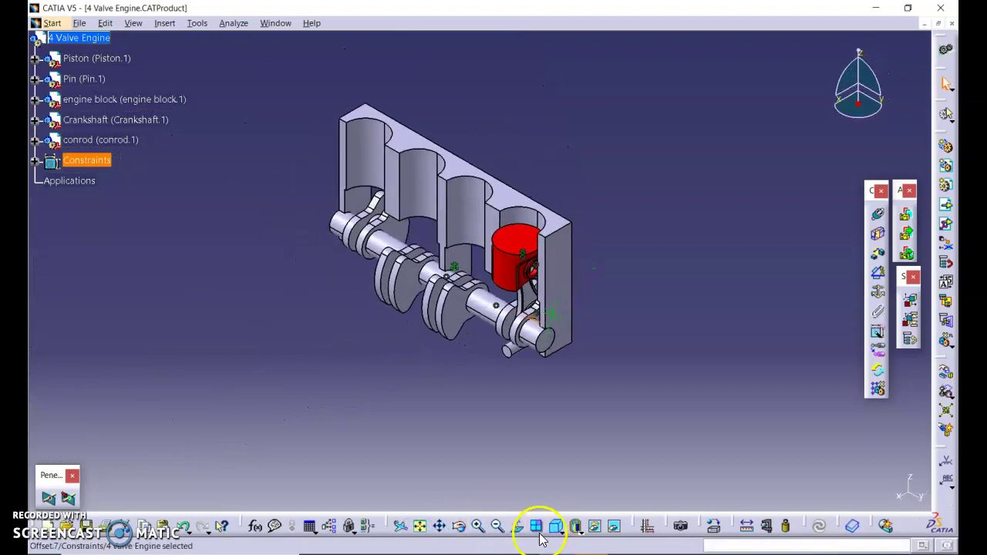
key("alt+Tab")
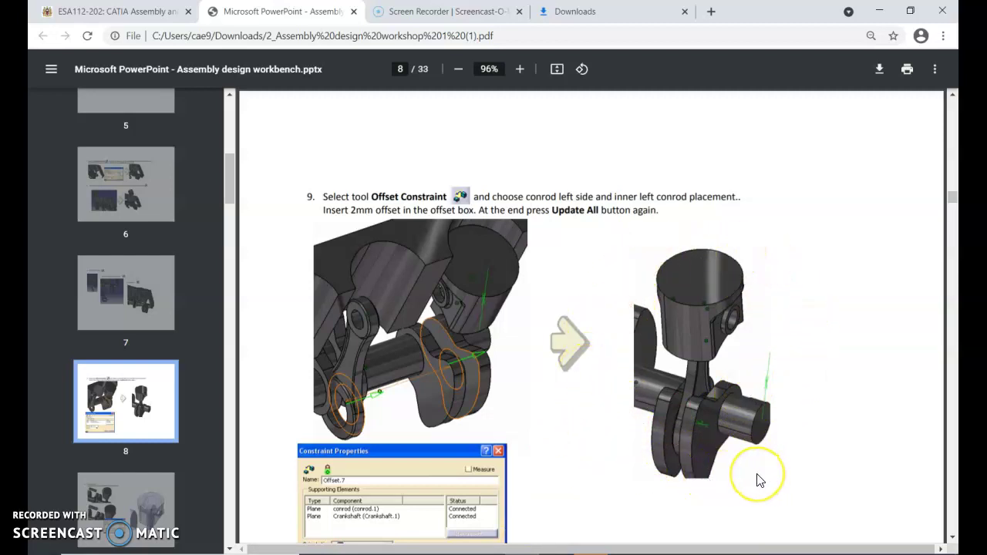
- Scroll the slides to page 9 'Pin and piston', then return to the CATIA assembly
scroll(757, 480, "down", 6)
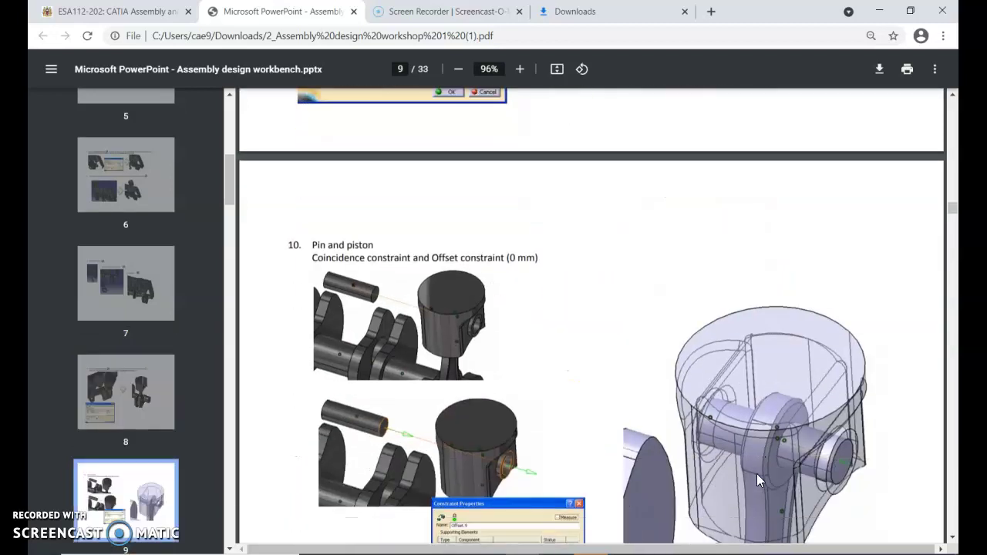
scroll(752, 472, "down", 3)
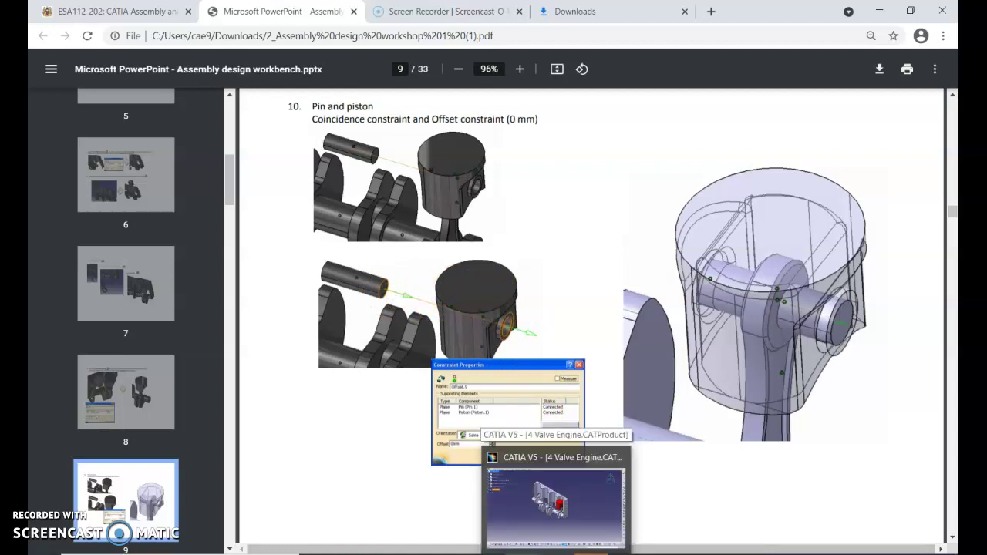
left_click(555, 497)
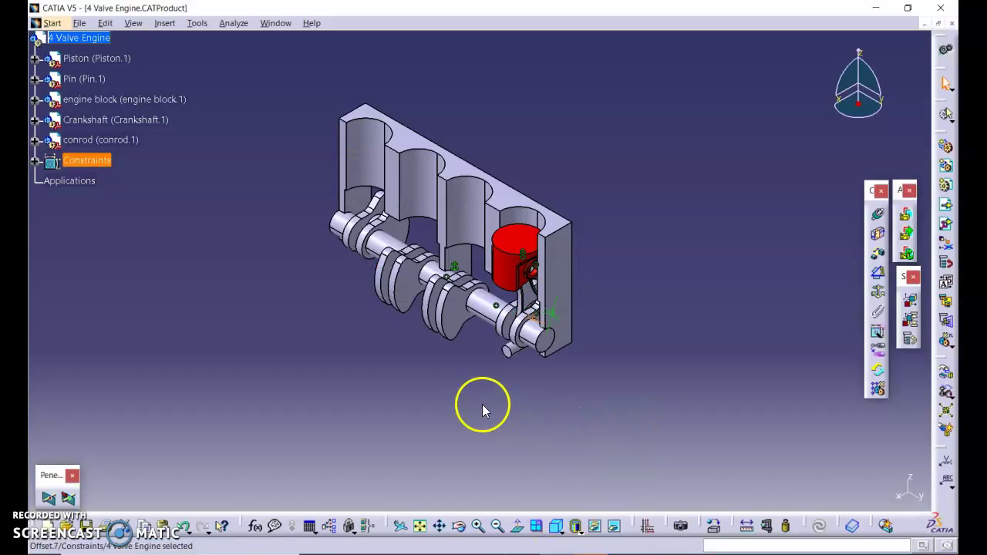
- Make the pin's axis coincident with the piston hole axis and update so the pin sits inside
middle_click_drag(509, 401, 511, 363)
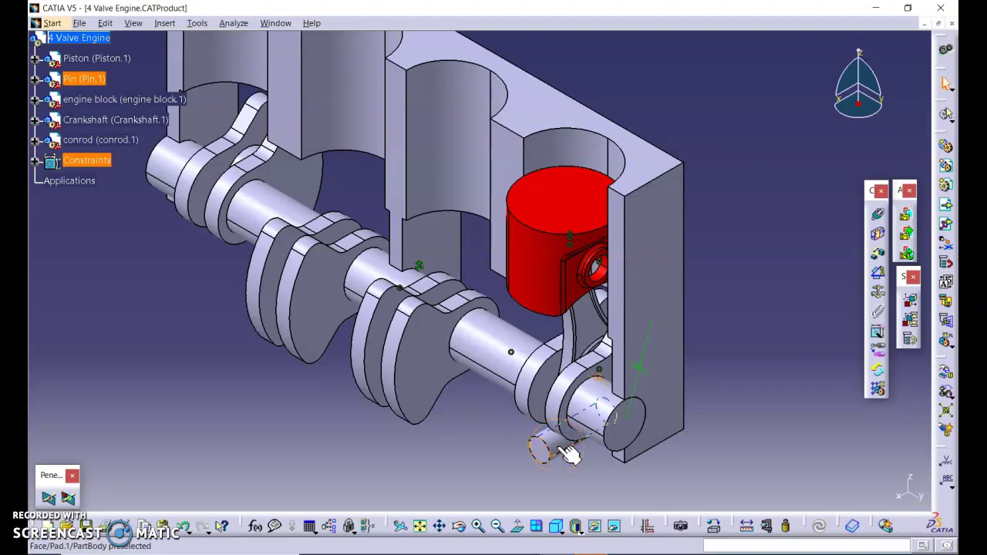
left_click(596, 264)
left_click(716, 280)
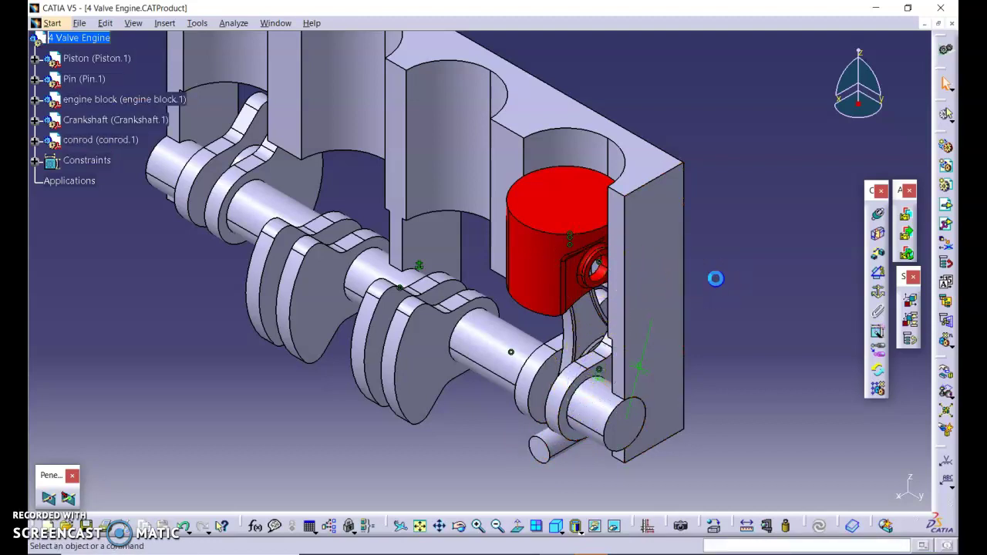
left_click(877, 218)
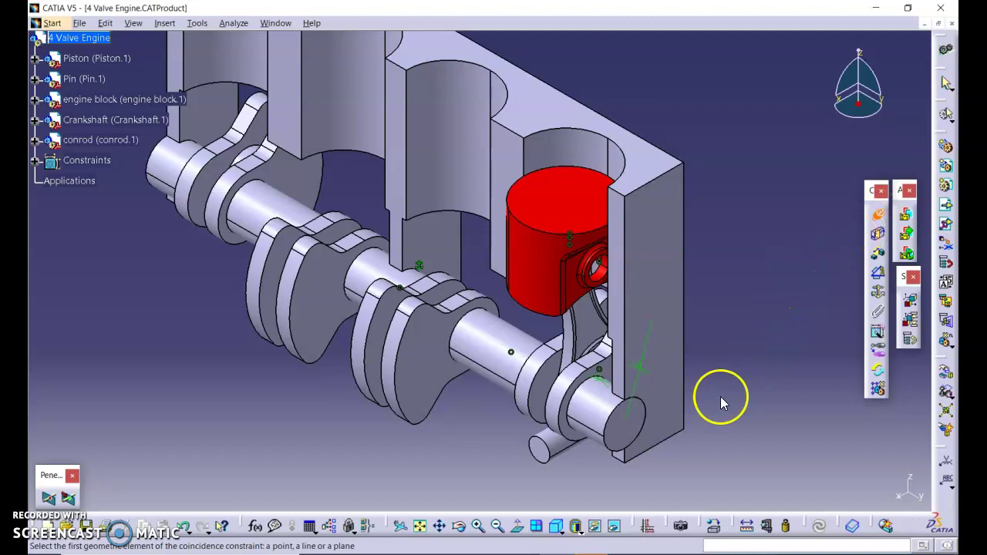
left_click(574, 455)
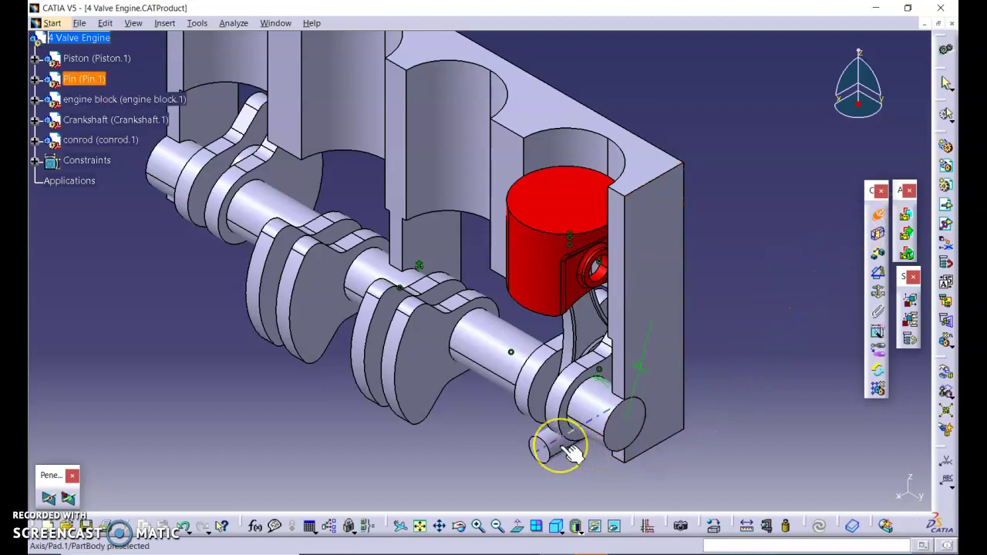
left_click(607, 282)
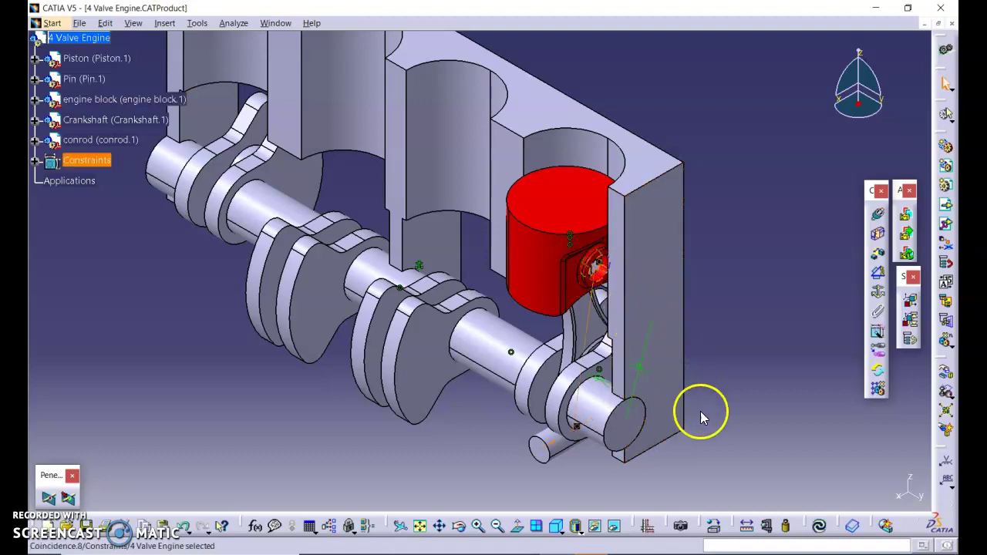
left_click(819, 527)
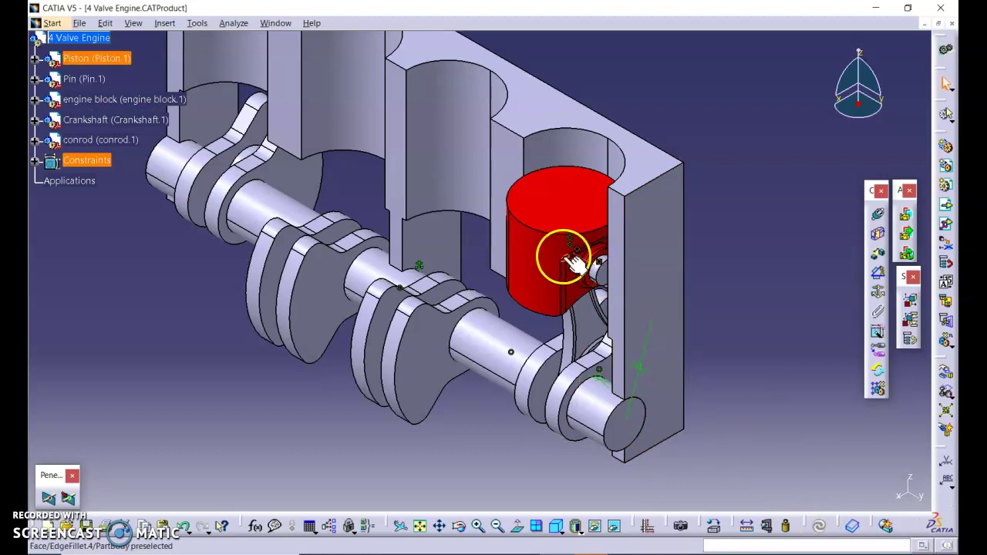
left_click(606, 339)
- Constrain the pin face to the piston face with a 0 mm offset and update the assembly
left_click(817, 283)
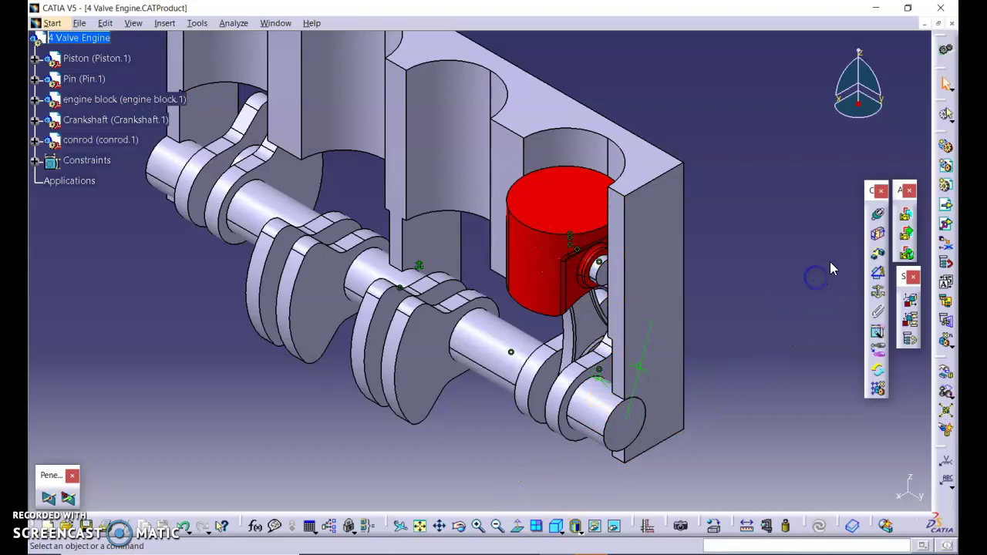
left_click(878, 259)
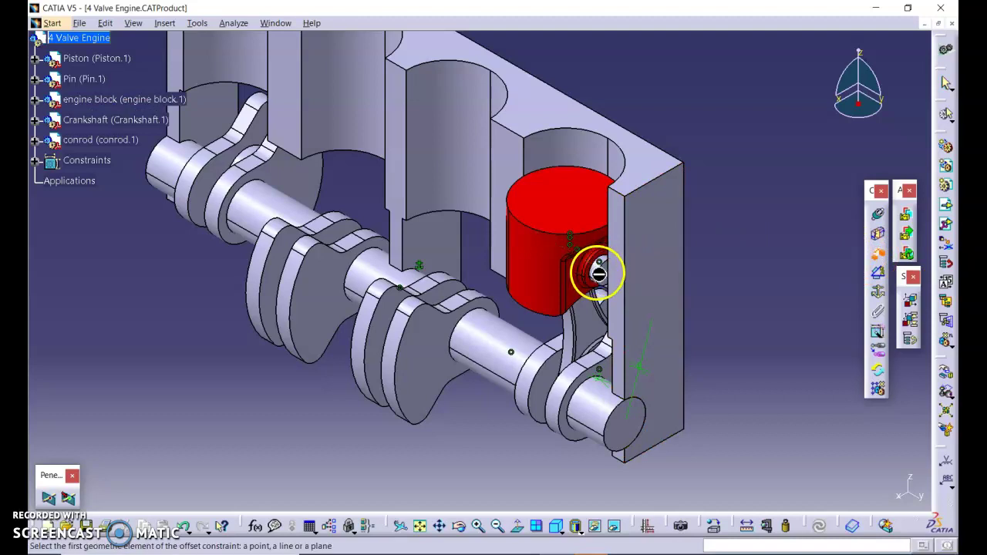
left_click(599, 274)
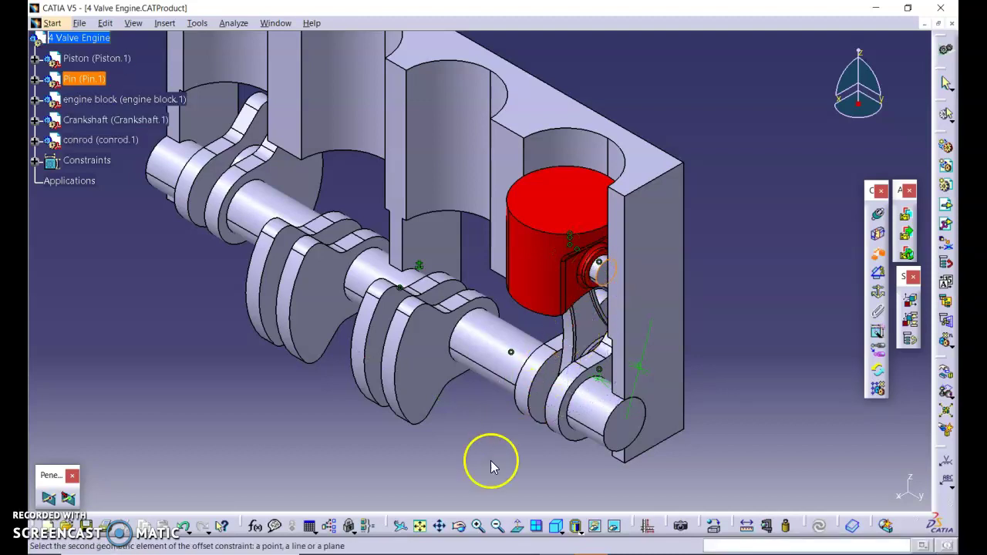
left_click(478, 526)
left_click(478, 526)
left_click(478, 526)
left_click(478, 526)
left_click(654, 338)
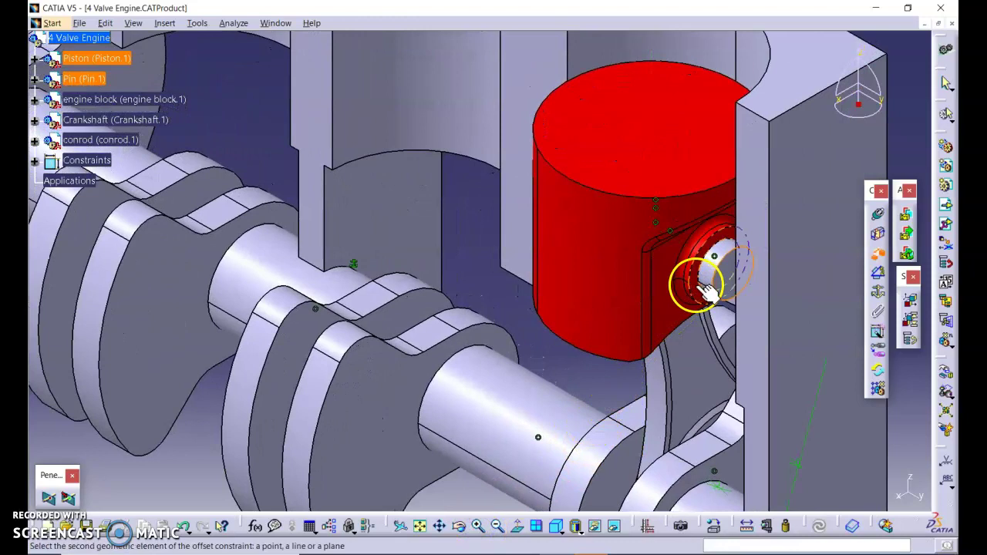
left_click(706, 289)
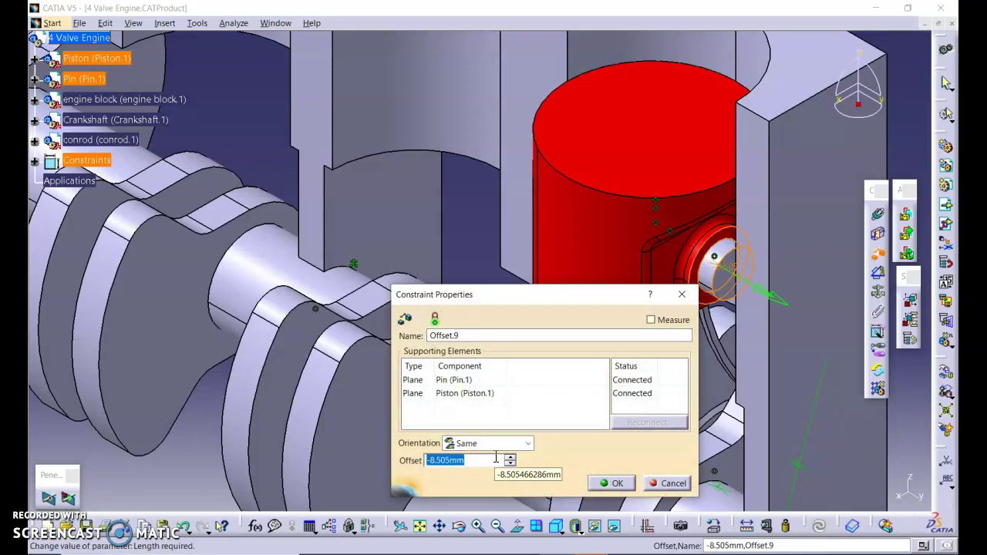
key("BackSpace")
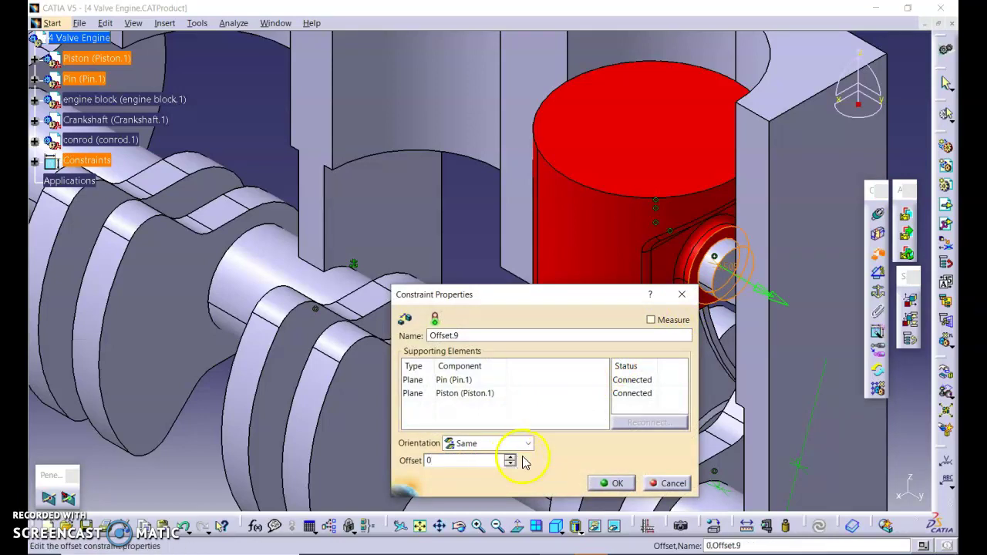
left_click(609, 482)
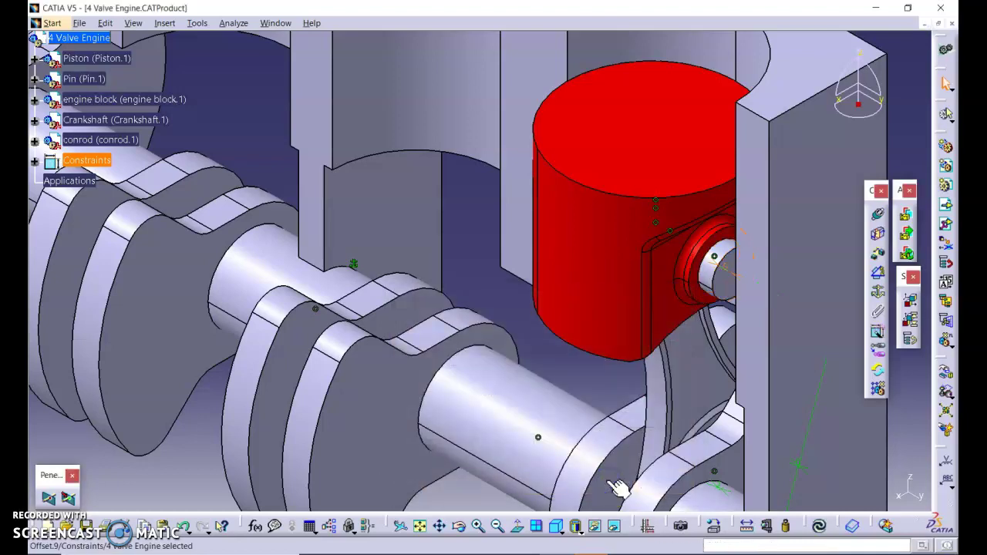
left_click(819, 525)
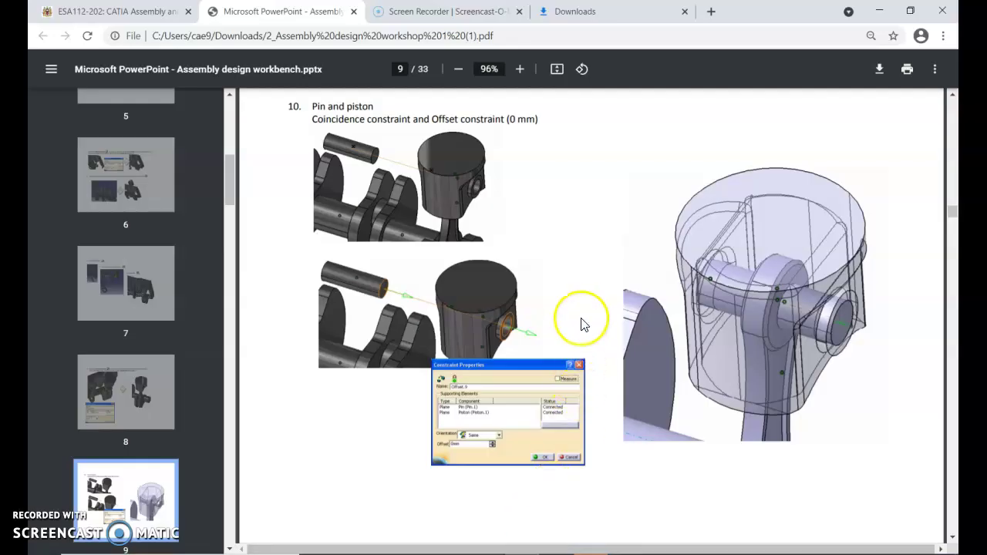
- Fit the whole engine in an isometric view with the constraints deselected
scroll(582, 327, "down", 7)
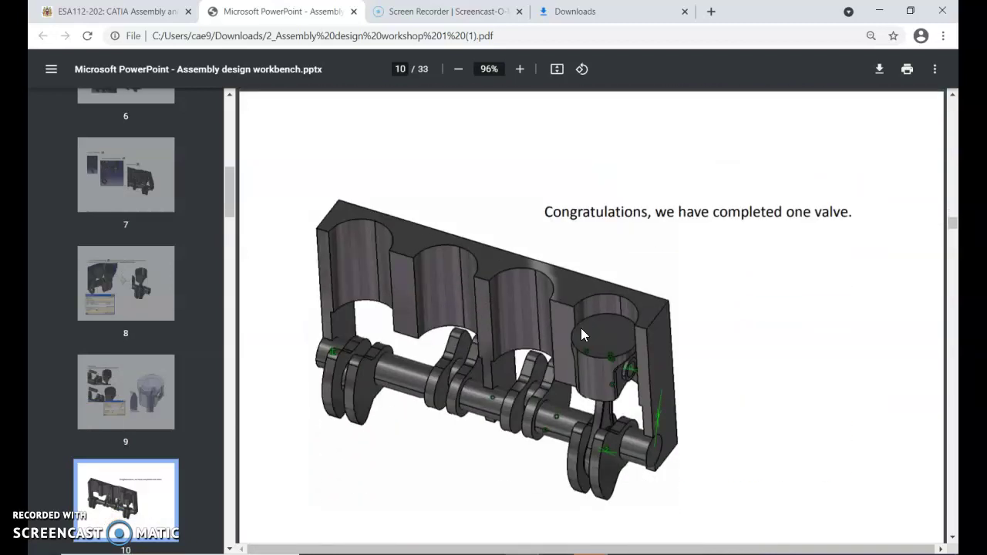
key("alt+Tab")
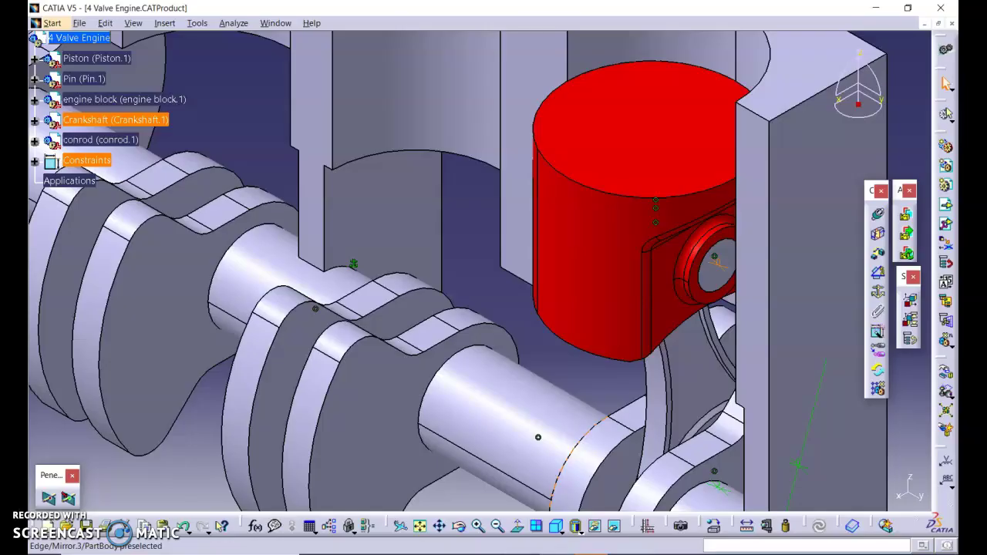
left_click(420, 526)
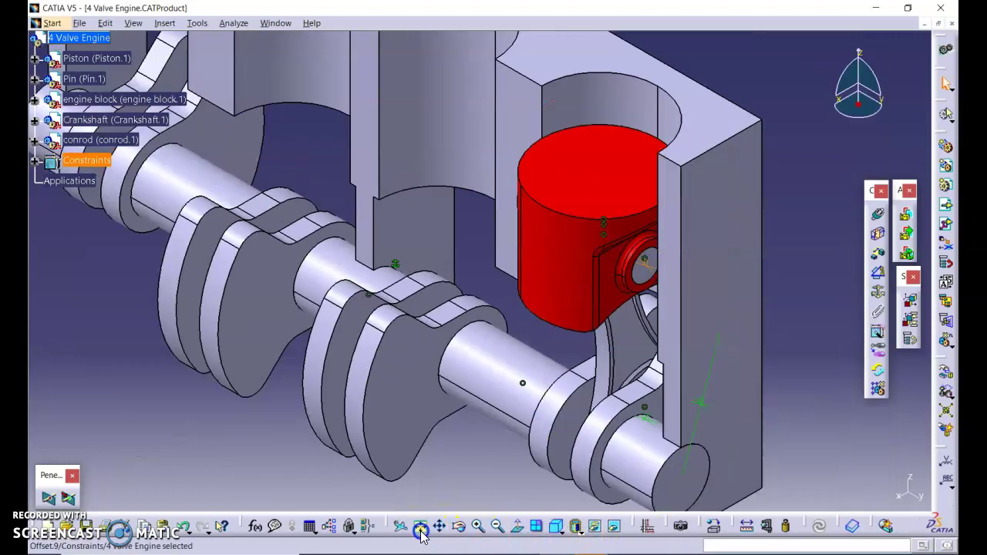
left_click(511, 459)
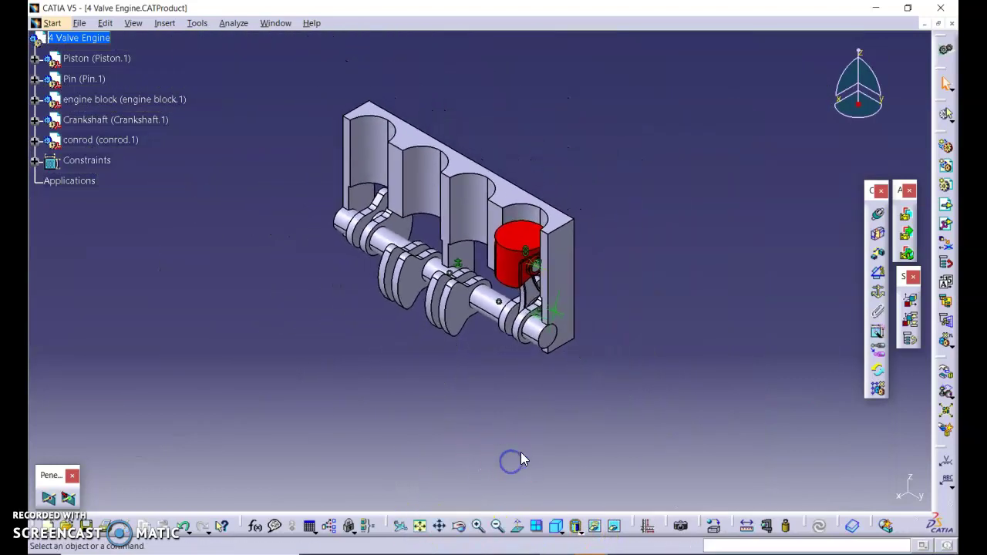
left_click(556, 526)
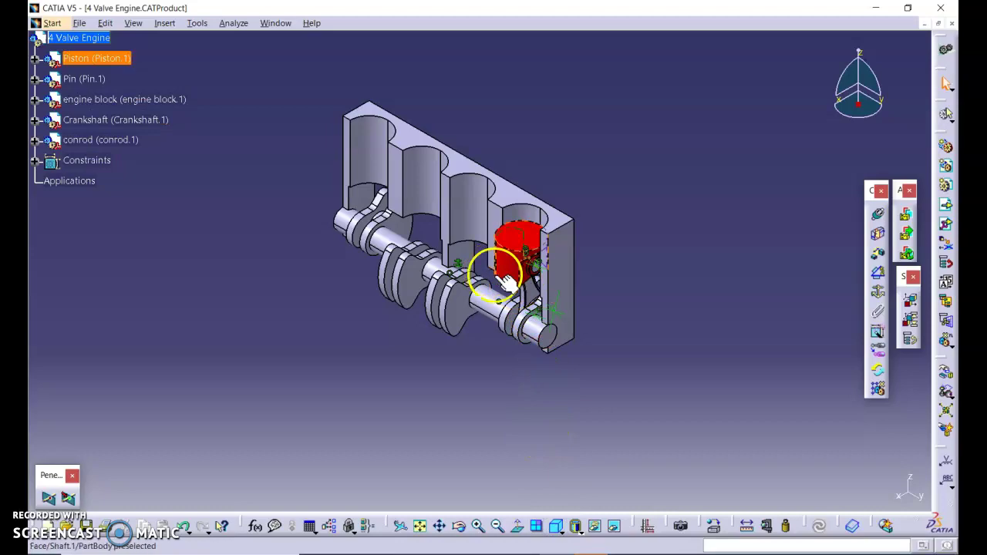
- Scroll the workshop PDF to slide 10 announcing the first completed valve
key("alt+Tab")
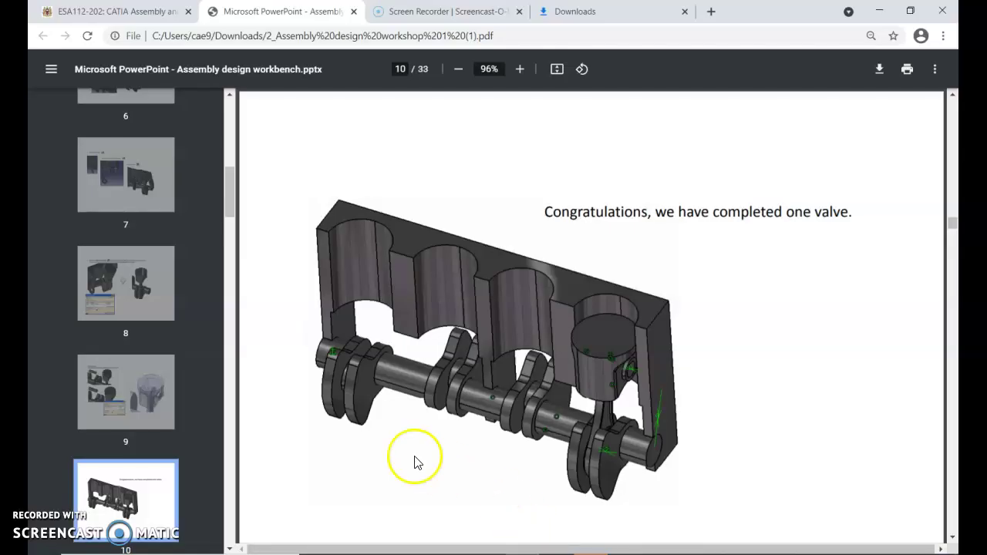
left_click(131, 460)
scroll(131, 460, "down", 3)
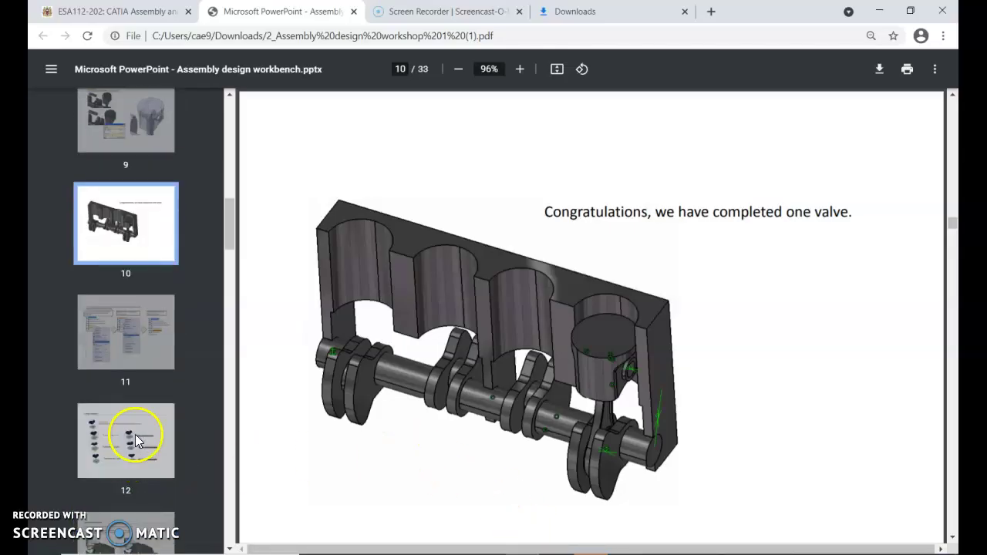
- Jump to slide 11, which shows Piston.1 copied and pasted as Piston.2
left_click(111, 337)
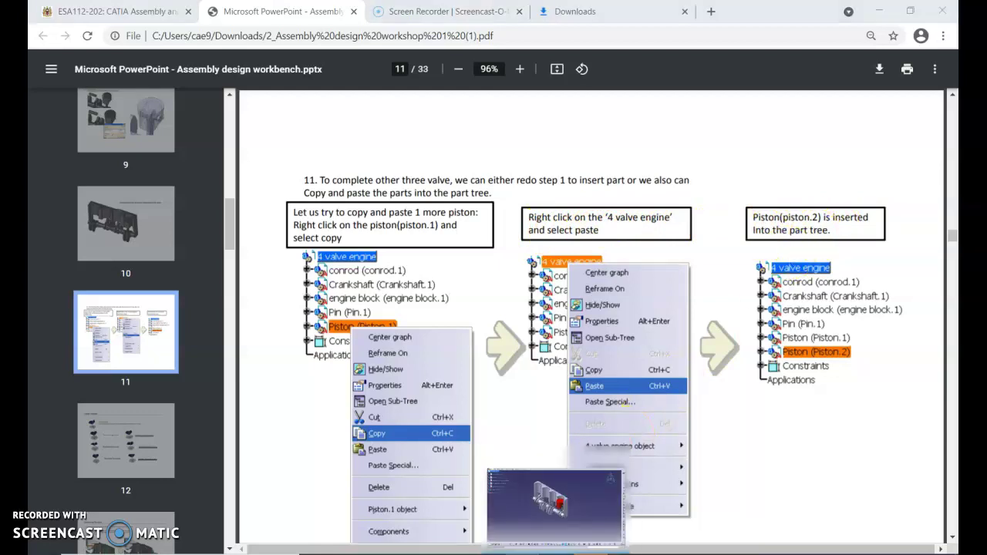
- Copy Piston (Piston.1) and paste it under the 4 Valve Engine root as Piston.2
left_click(549, 502)
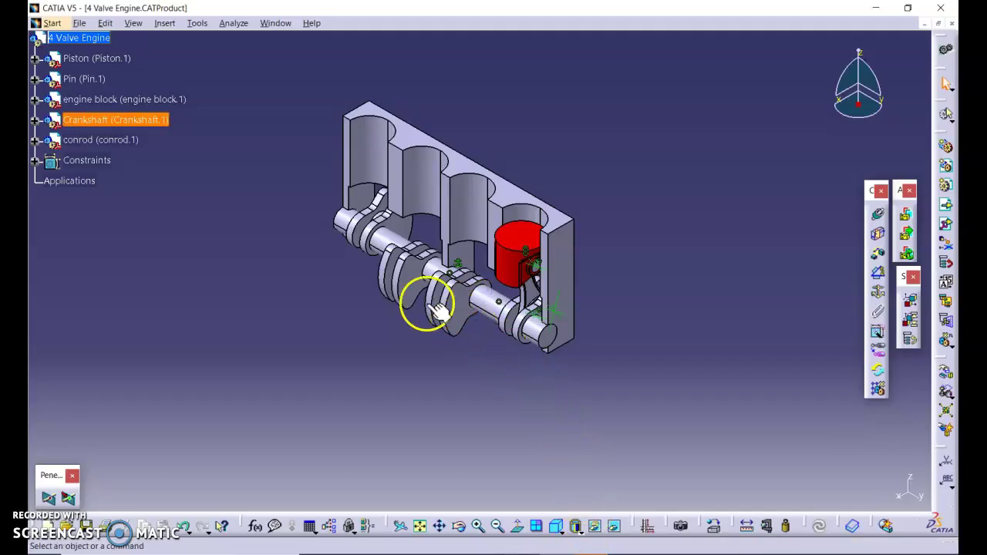
right_click(108, 60)
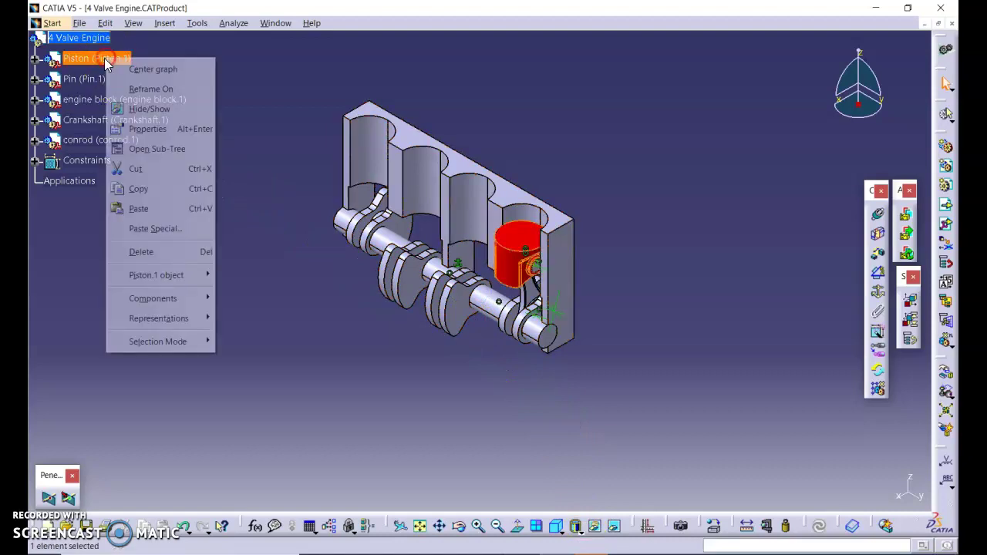
left_click(134, 189)
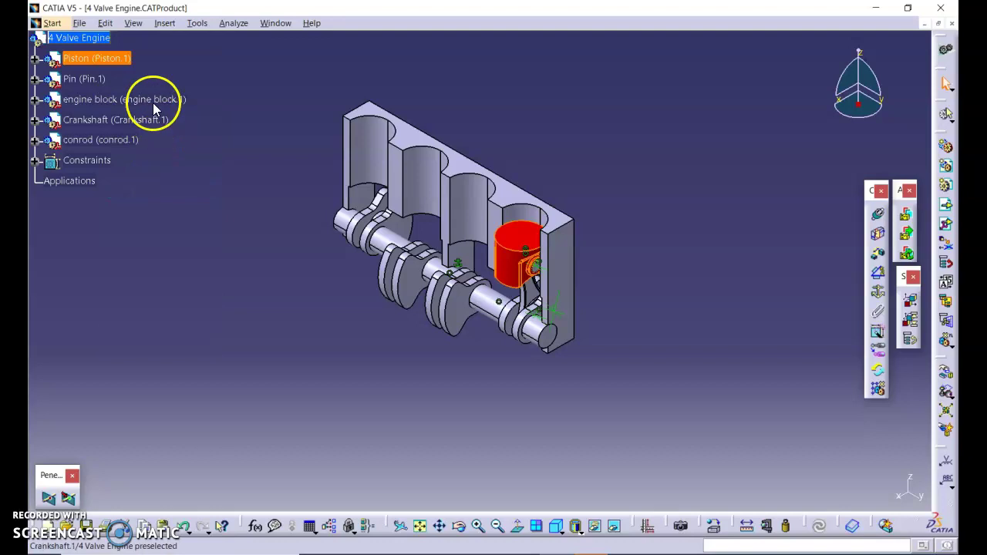
right_click(93, 40)
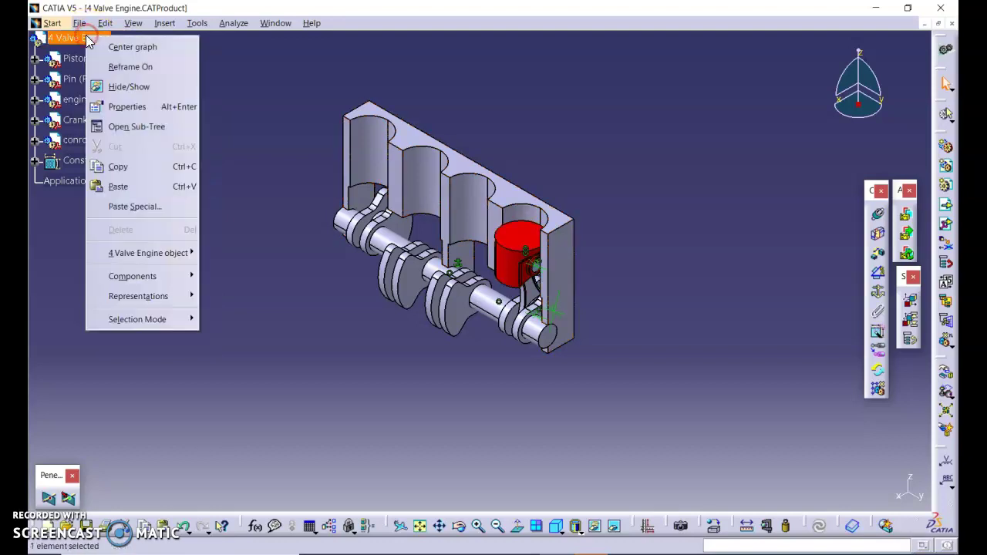
left_click(129, 185)
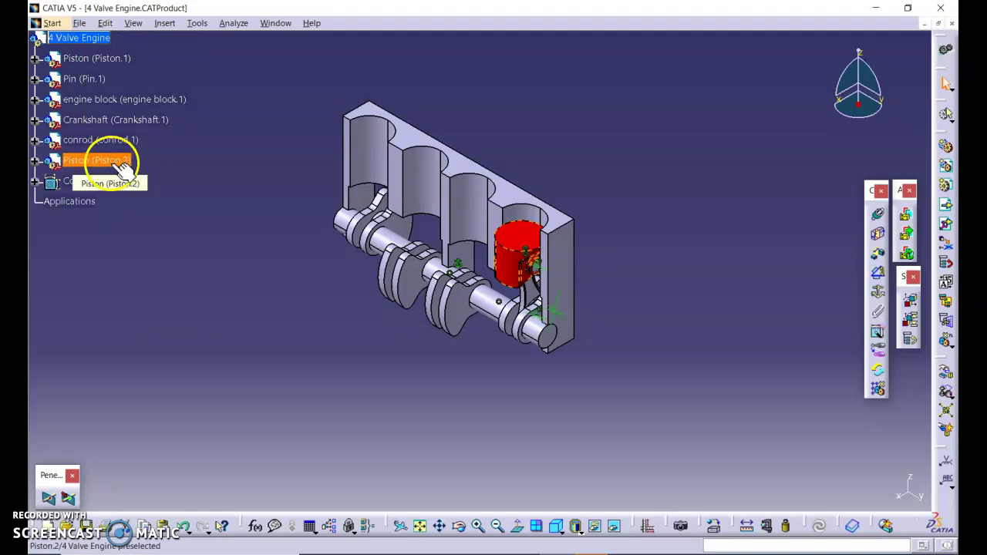
left_click(122, 165)
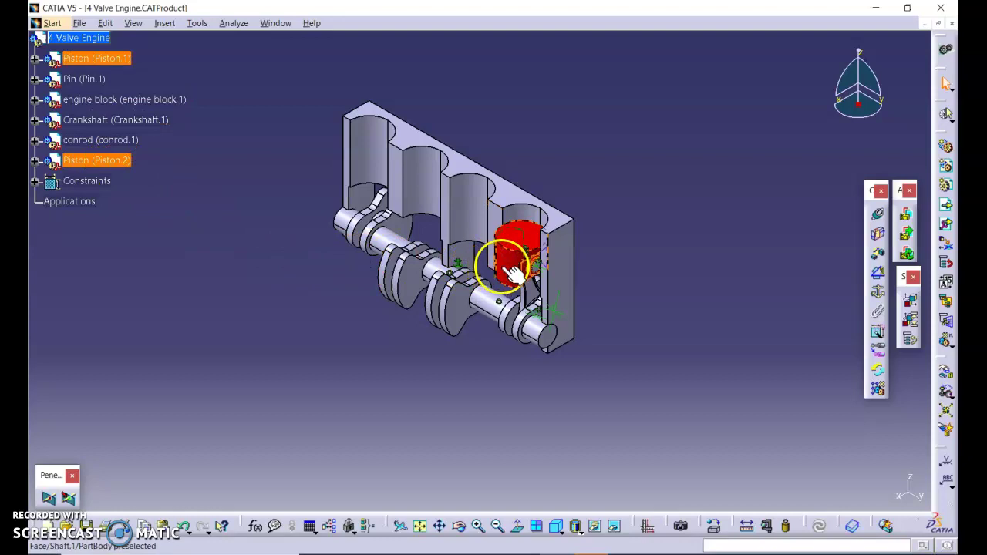
- Scroll the workshop PDF down to slide 12, 'Using compass'
left_click(537, 471)
key("alt+Tab")
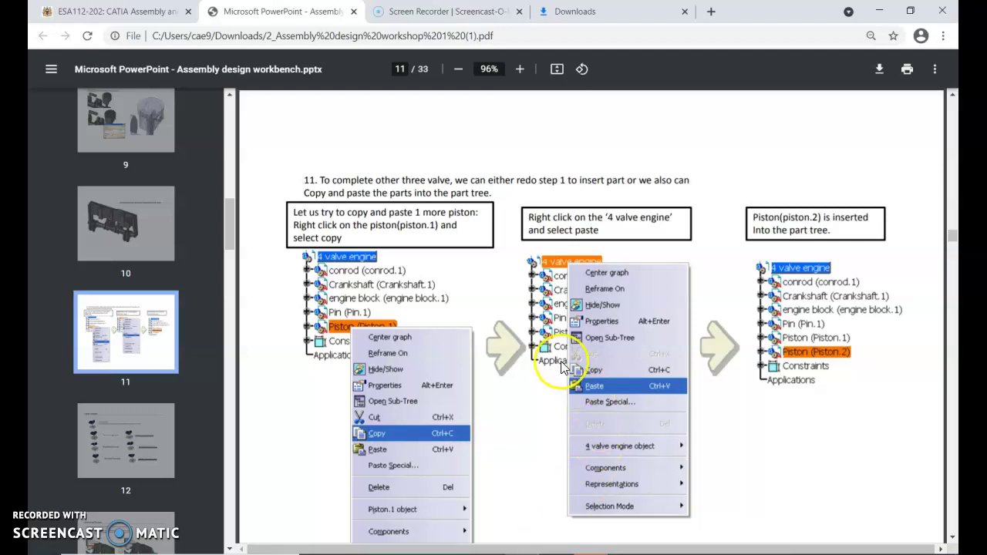
scroll(562, 369, "down", 6)
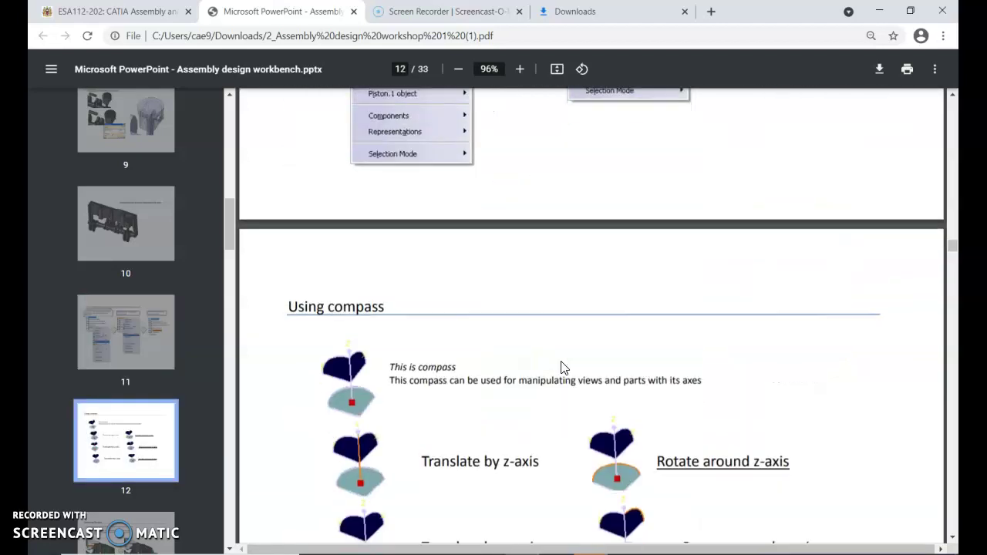
scroll(562, 369, "down", 2)
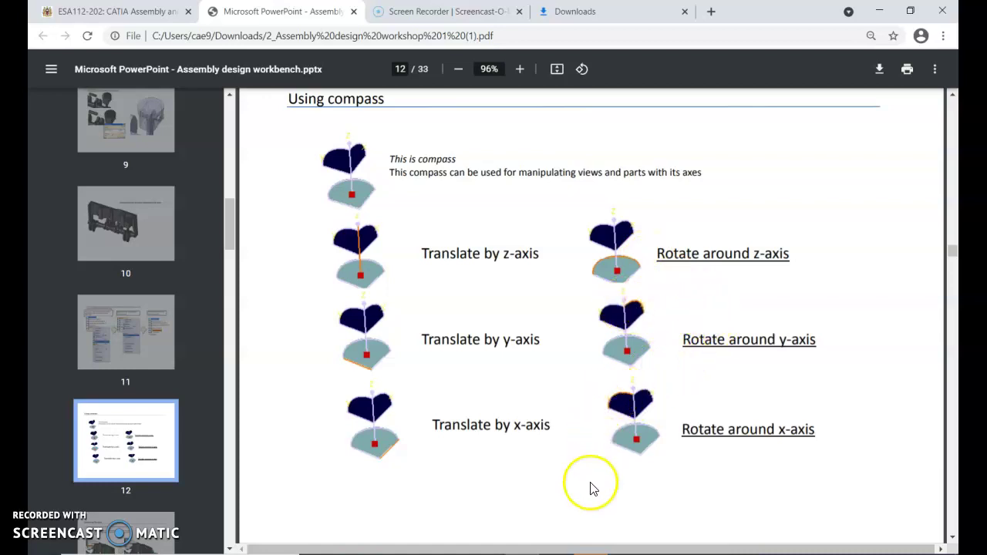
- Rotate the assembly slightly with the compass, then restore the standard isometric view
left_click(563, 494)
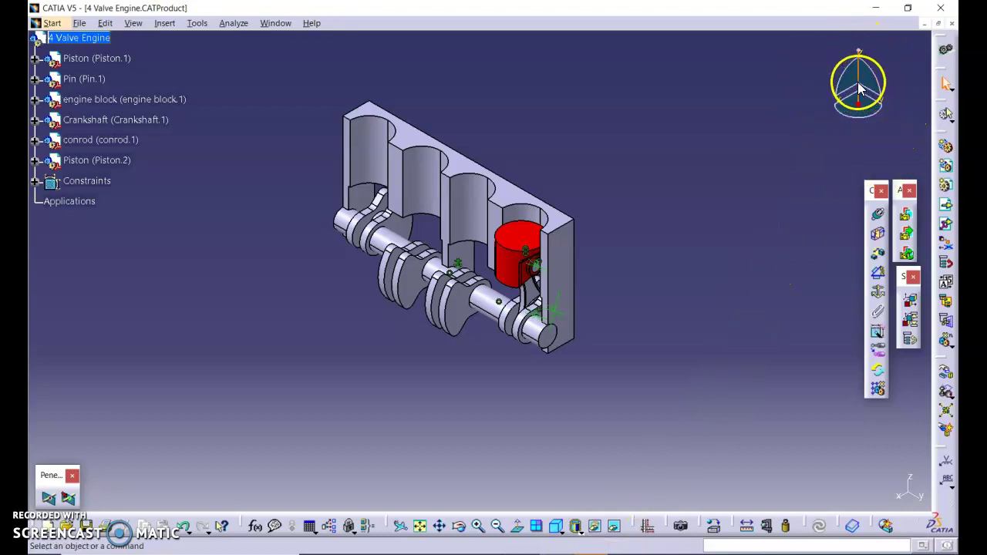
mouse_move(858, 82)
left_mouse_down()
mouse_move(861, 75)
mouse_move(859, 108)
mouse_move(864, 93)
mouse_move(852, 95)
mouse_move(876, 116)
mouse_move(844, 101)
mouse_move(851, 84)
mouse_move(875, 108)
mouse_move(867, 74)
mouse_move(838, 85)
left_mouse_up()
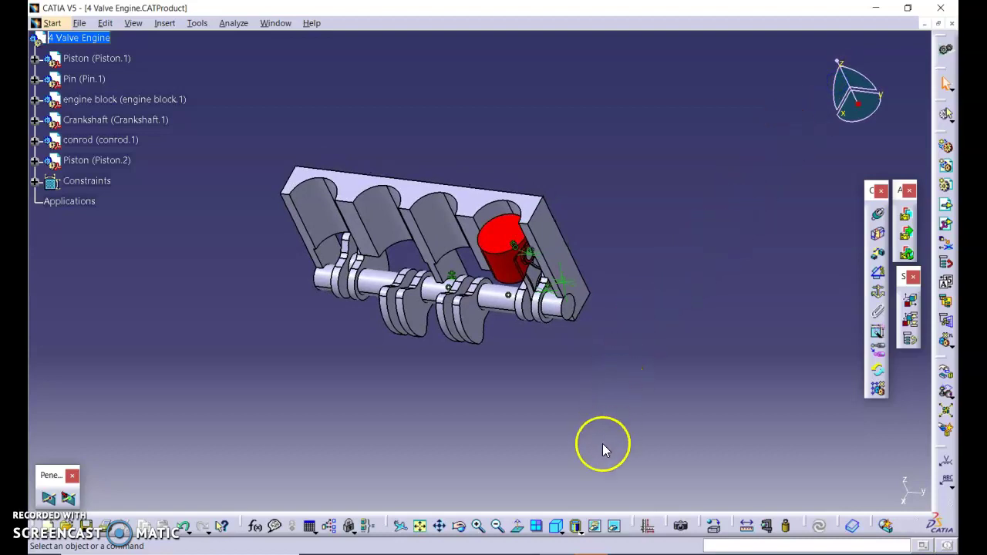
left_click(557, 528)
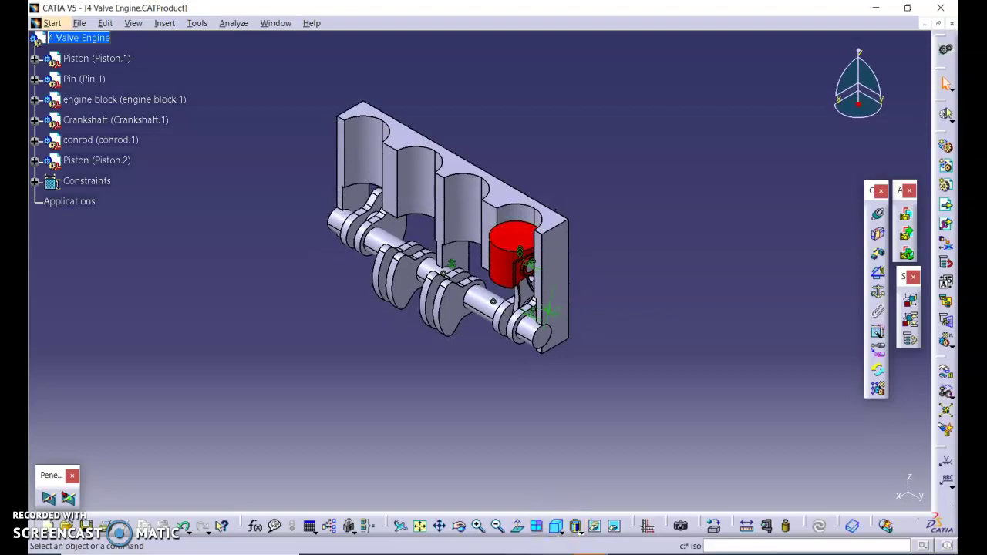
- Scroll the workshop PDF to slide 13, 'Separating the parts'
key("alt+Tab")
scroll(557, 469, "down", 4)
scroll(561, 472, "down", 5)
scroll(559, 469, "up", 1)
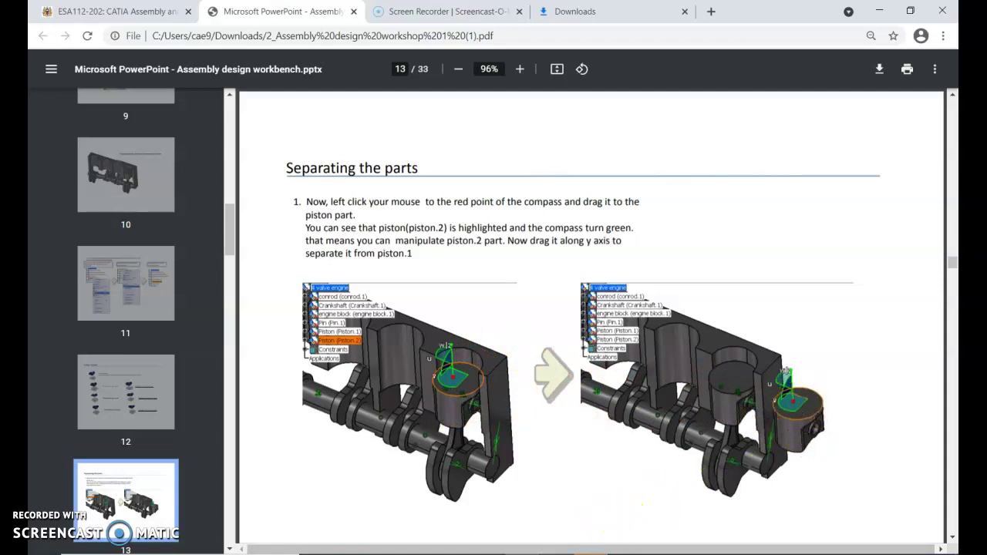
- Snap the compass onto the piston and select Piston (Piston.2) in the tree
key("alt+Tab")
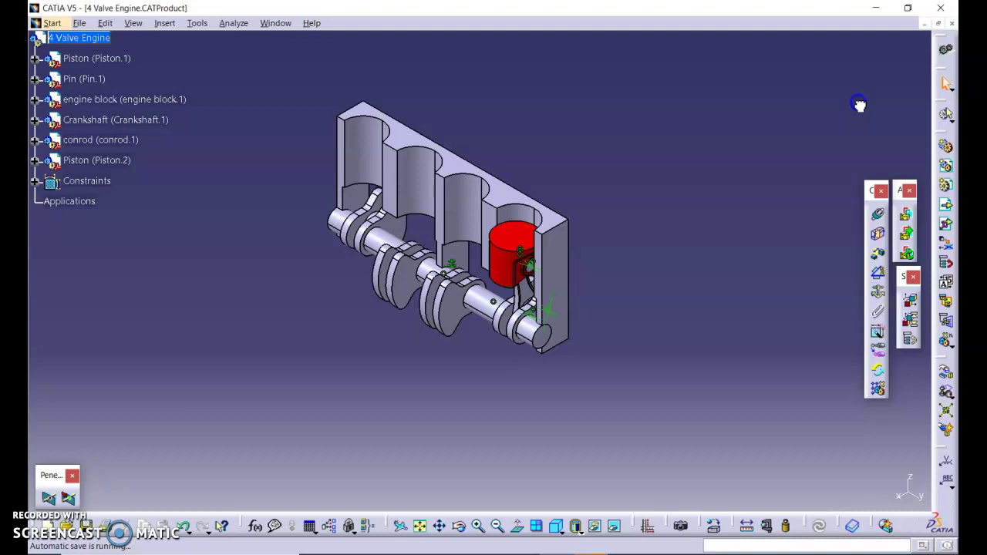
mouse_move(857, 112)
left_mouse_down()
mouse_move(732, 185)
mouse_move(727, 198)
mouse_move(516, 239)
left_mouse_up()
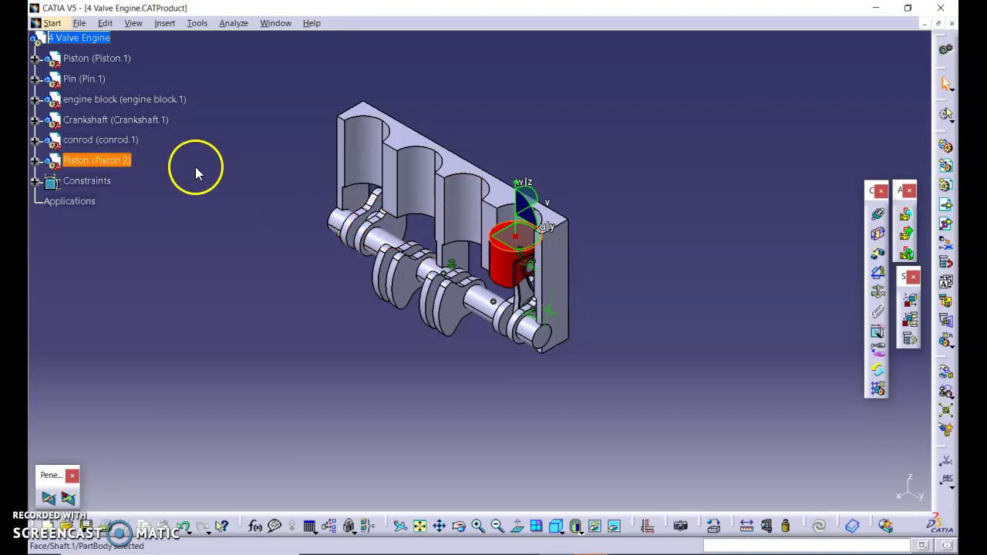
left_click(102, 59)
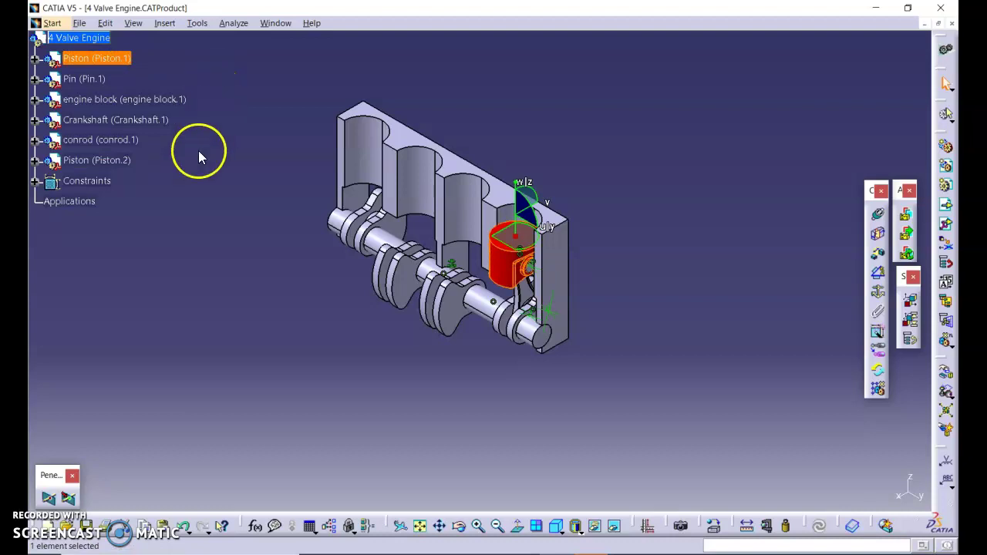
left_click(115, 163)
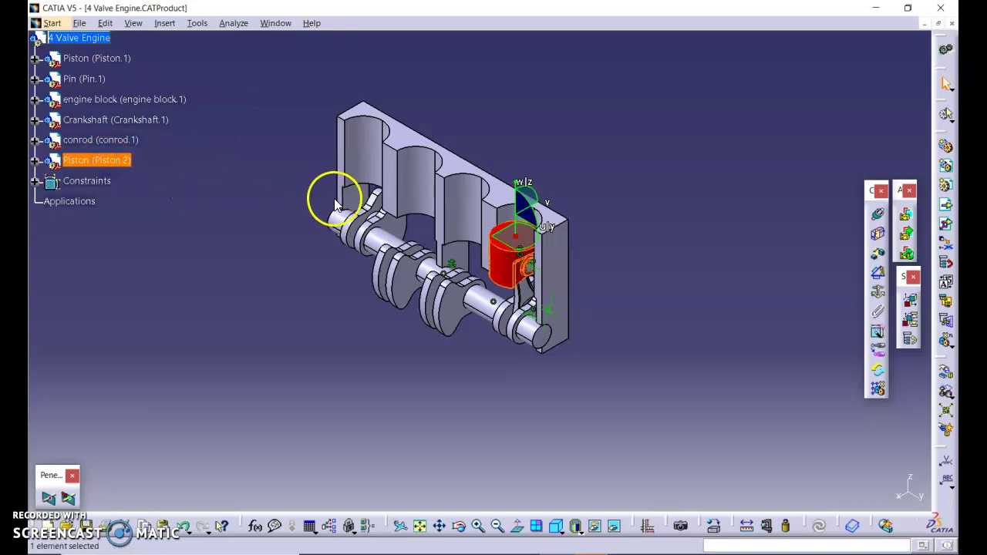
left_click_drag(334, 202, 507, 248)
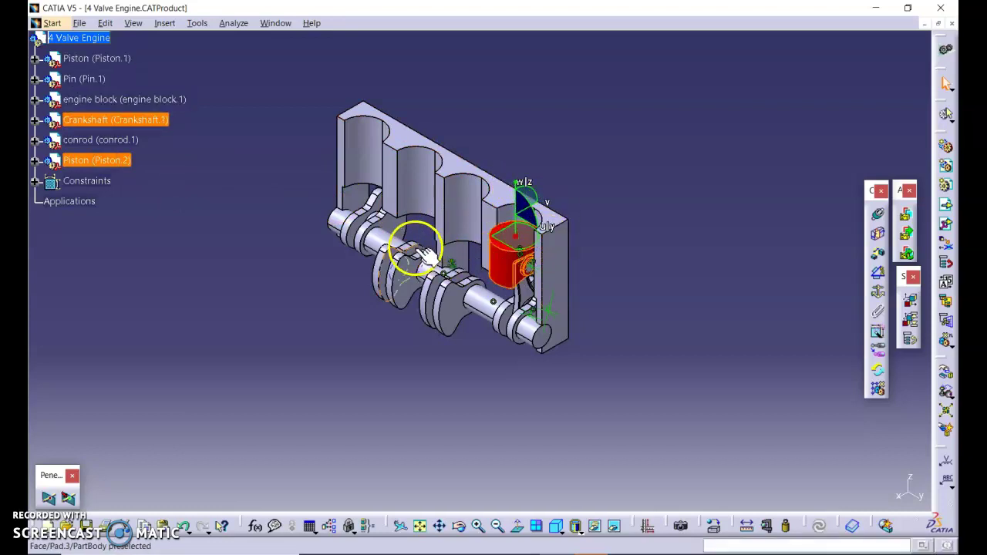
left_click(505, 274)
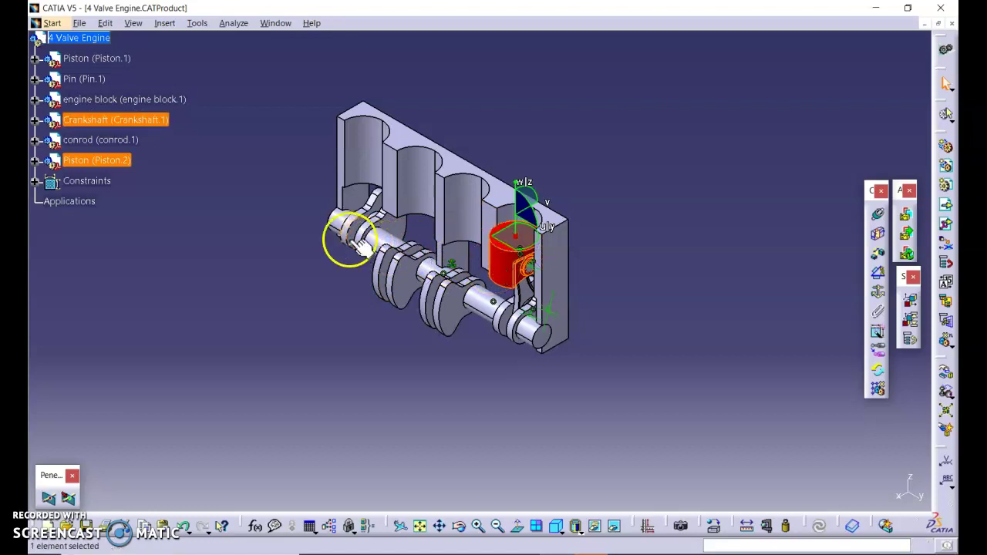
- Drag Piston.2 along y out of its cylinder so it sits beside the engine block
left_click(266, 208)
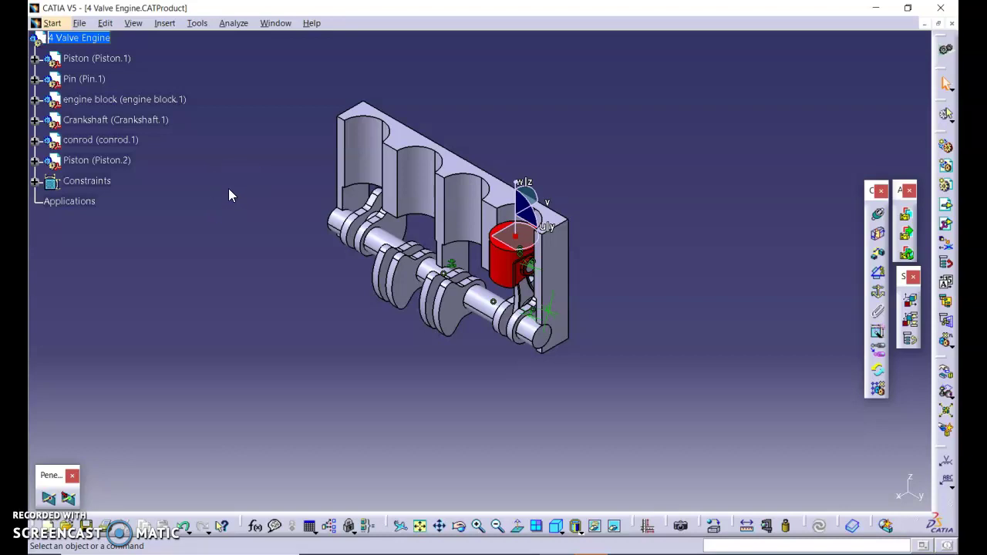
left_click(120, 163)
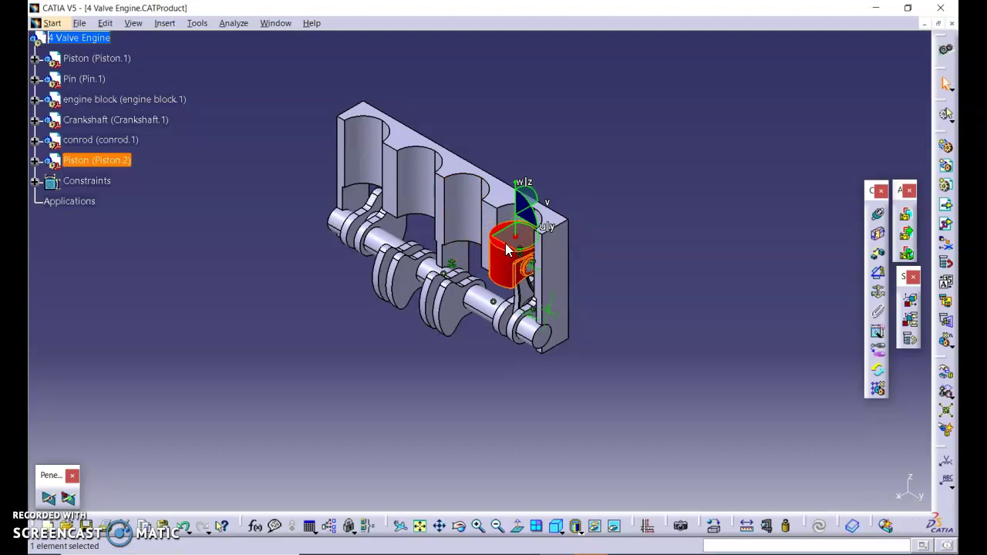
left_click_drag(507, 247, 605, 313)
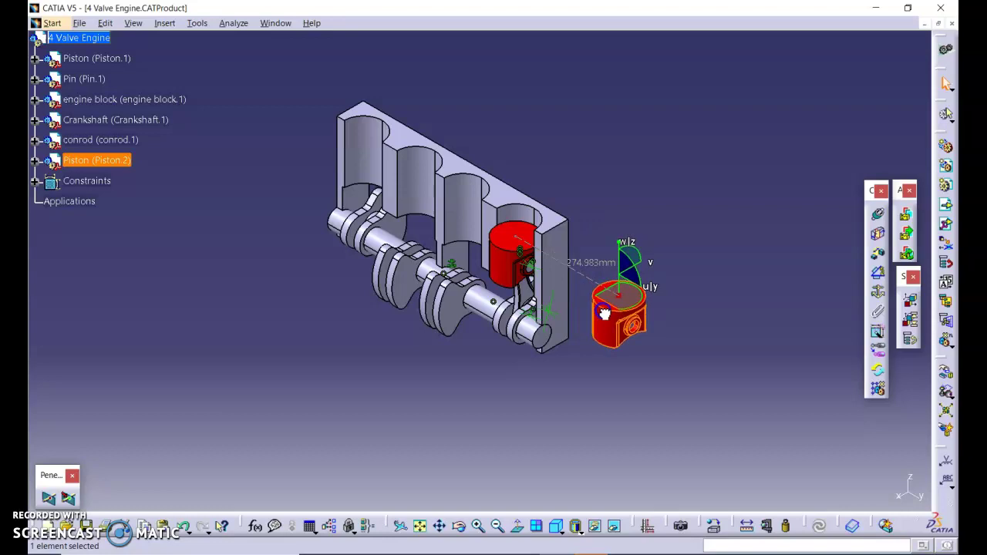
left_click_drag(604, 313, 605, 313)
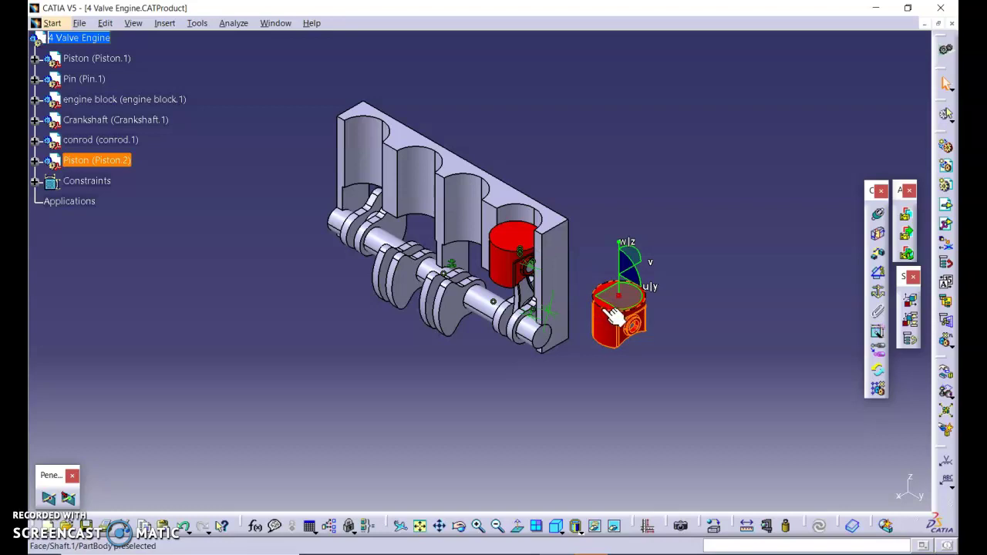
left_click(615, 316)
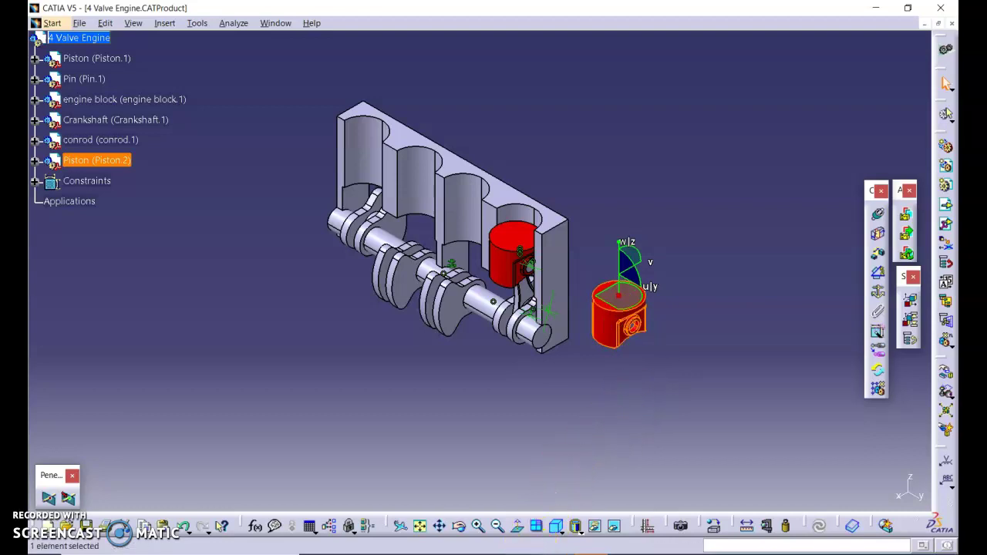
key("alt+Tab")
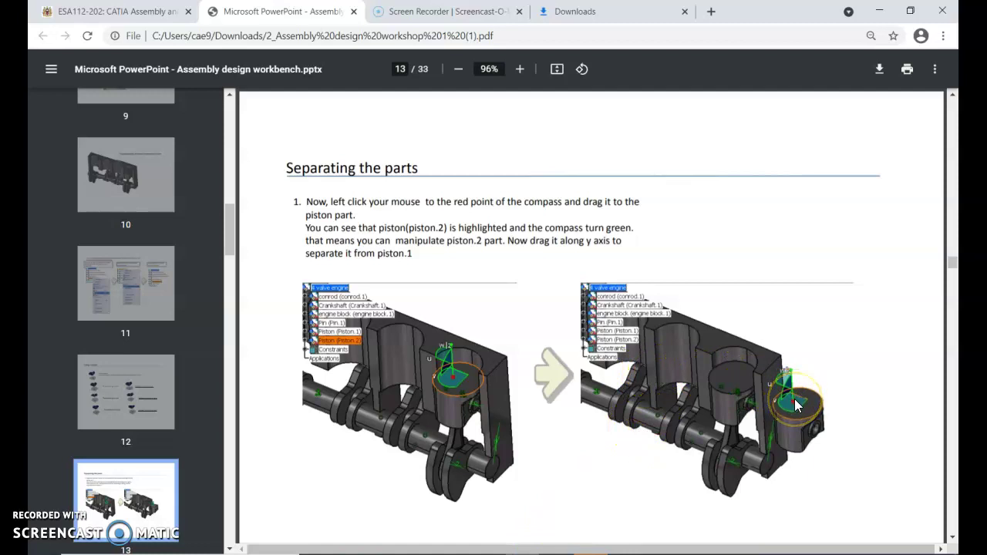
- Scroll the PDF to slide 14 on inserting Piston.3 and Piston.4
scroll(797, 405, "down", 2)
scroll(796, 405, "down", 6)
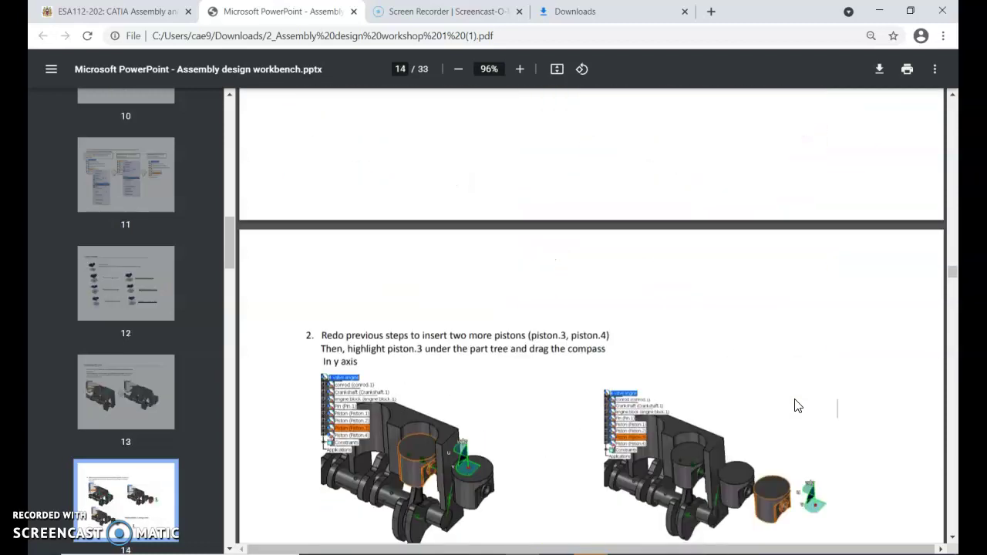
scroll(798, 406, "down", 1)
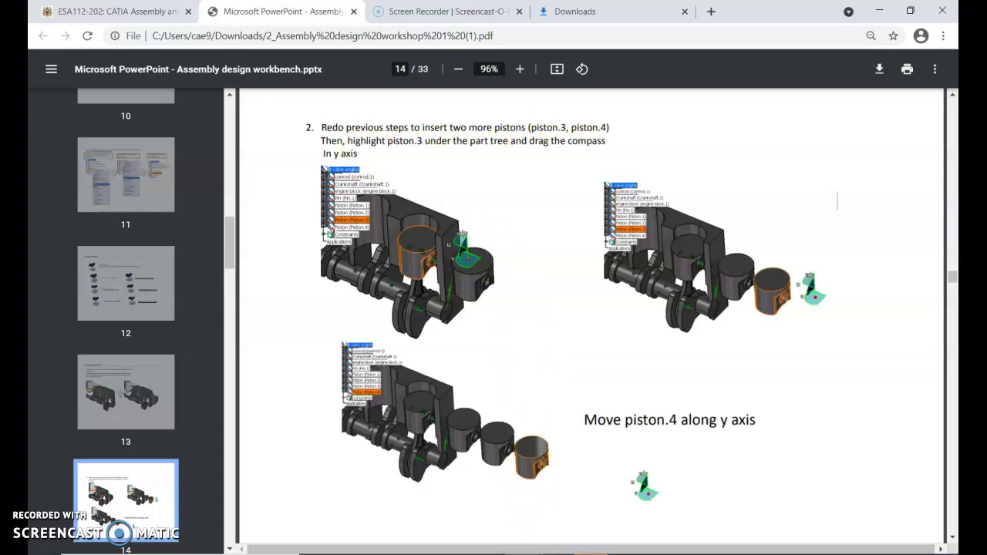
left_click(555, 552)
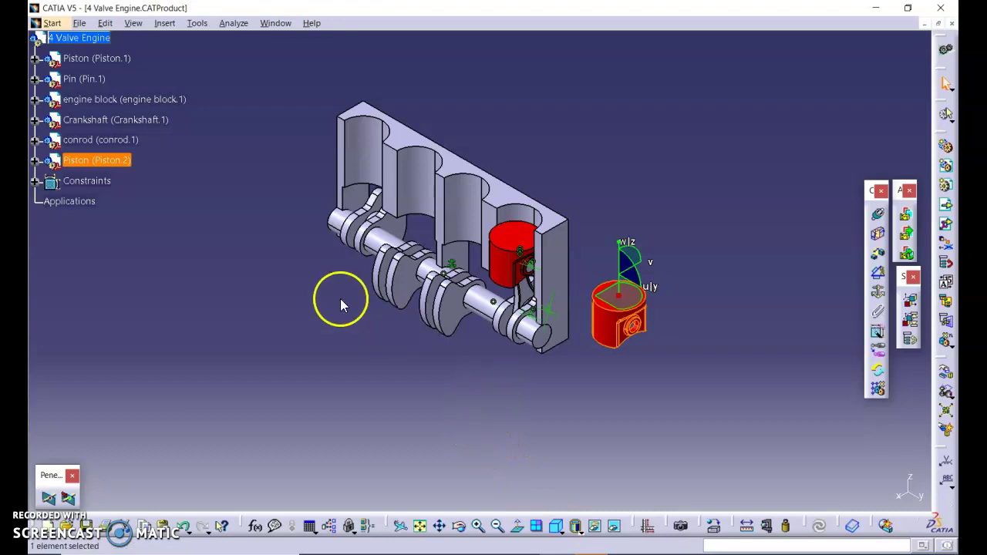
- Copy Piston.2, paste it into the assembly as Piston.3, and drag it away from Piston.2
left_click(312, 272)
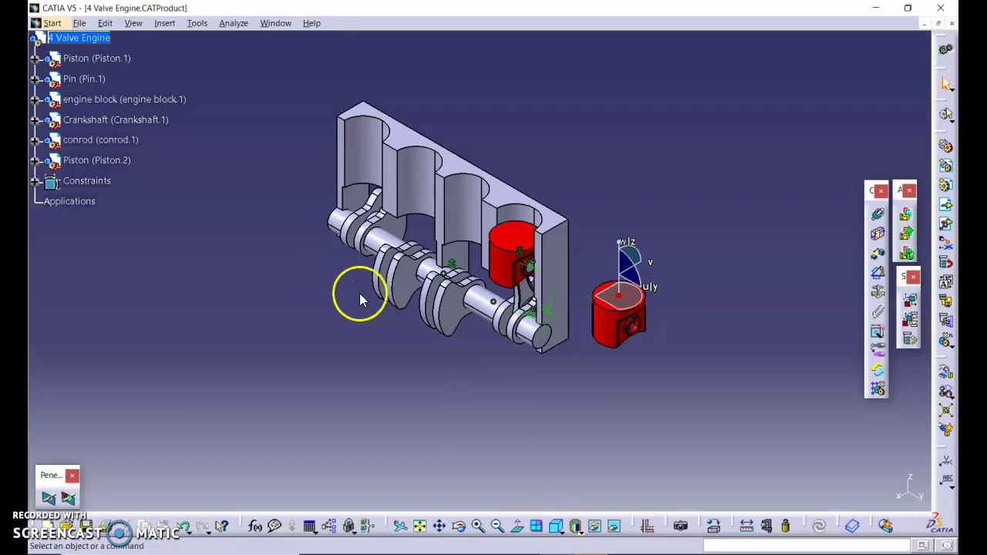
left_click(120, 168)
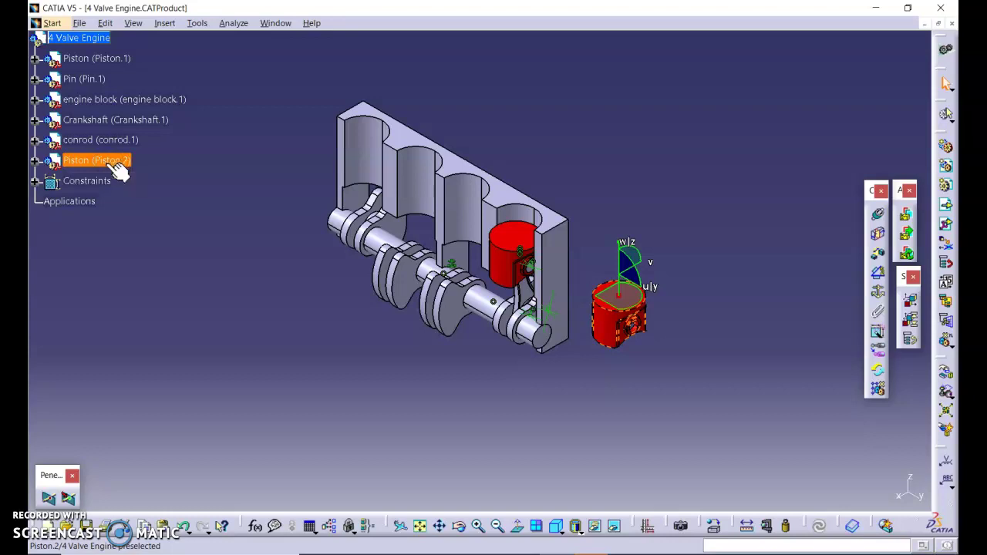
right_click(107, 165)
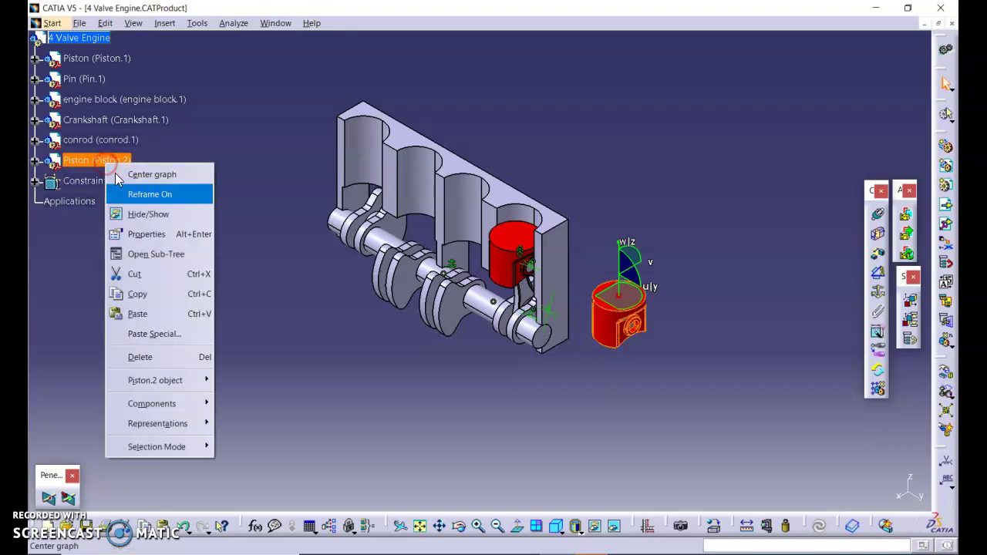
left_click(140, 299)
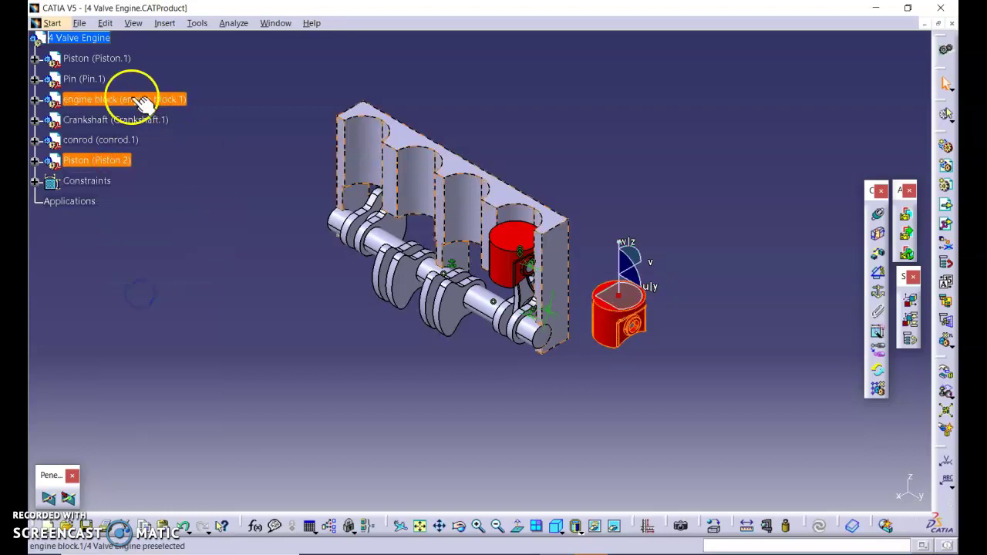
right_click(89, 44)
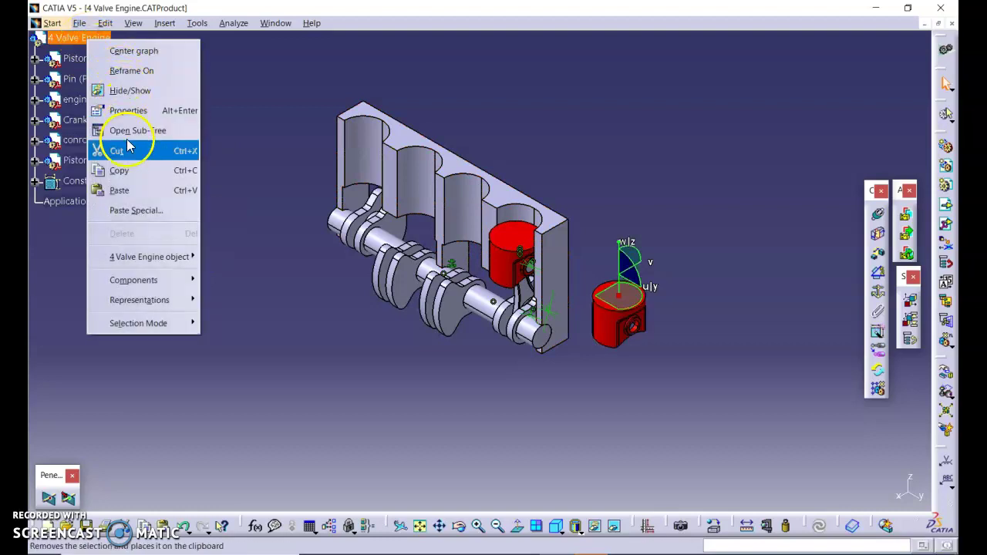
left_click(123, 190)
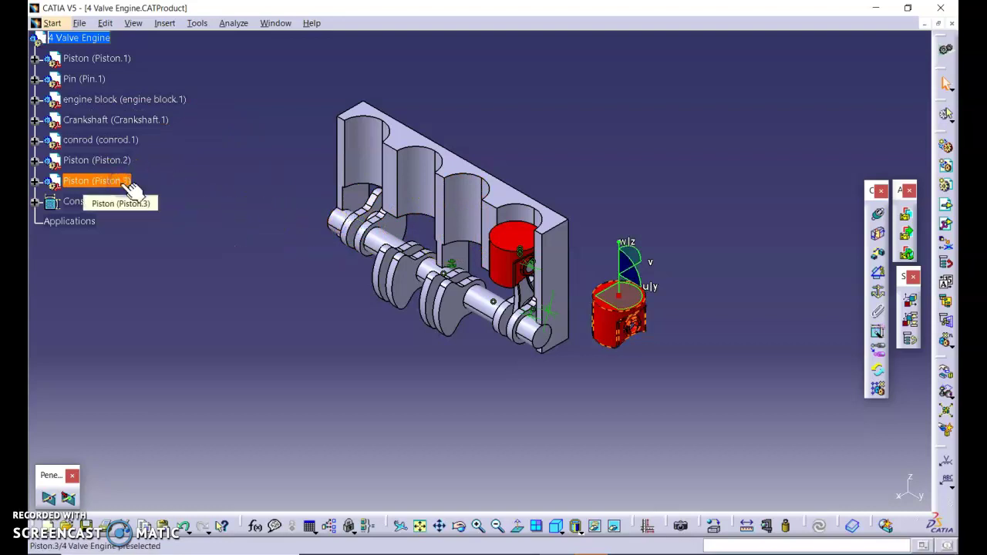
left_click(606, 307)
left_click_drag(606, 307, 650, 361)
left_click(508, 371)
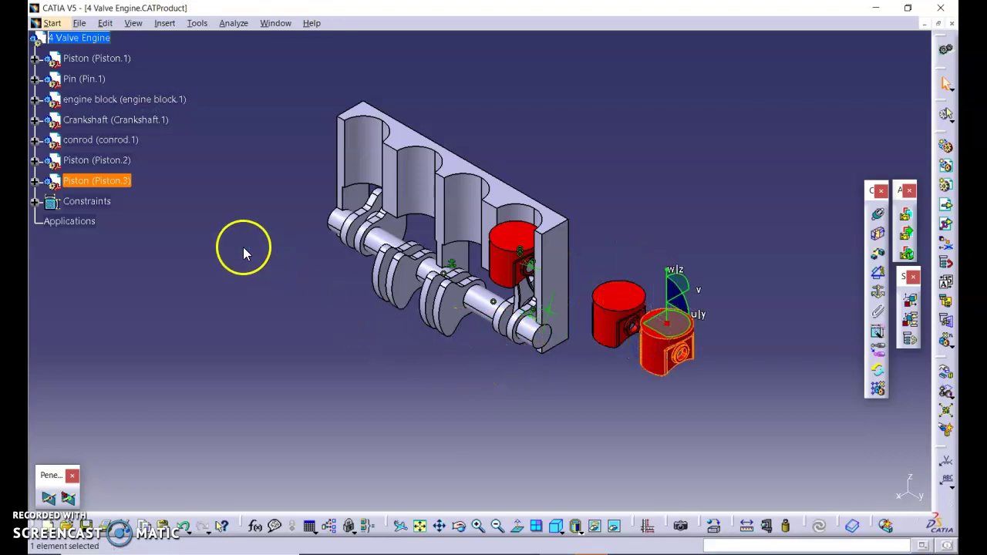
- Paste Piston.4 and slide it further along beyond Piston.3, then reset the compass
right_click(110, 40)
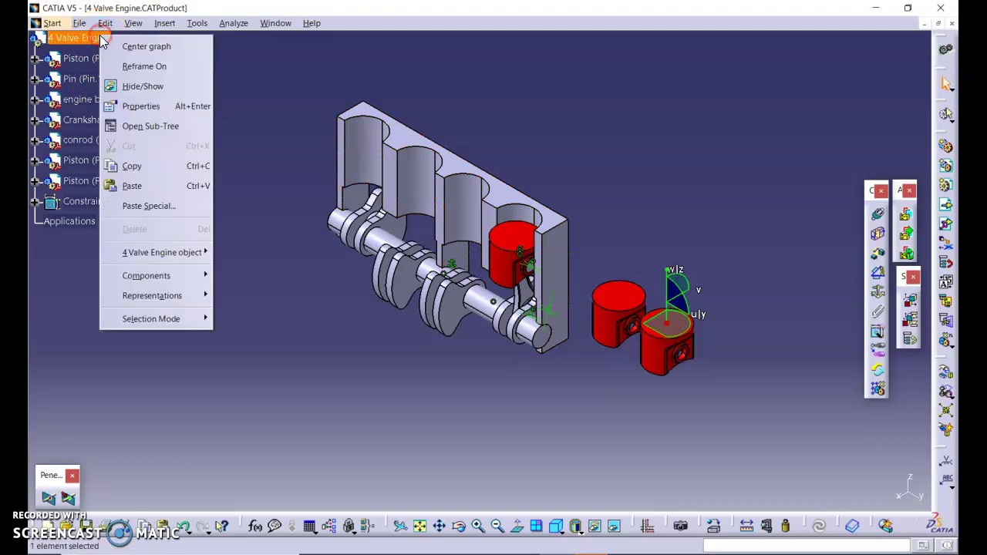
left_click(133, 185)
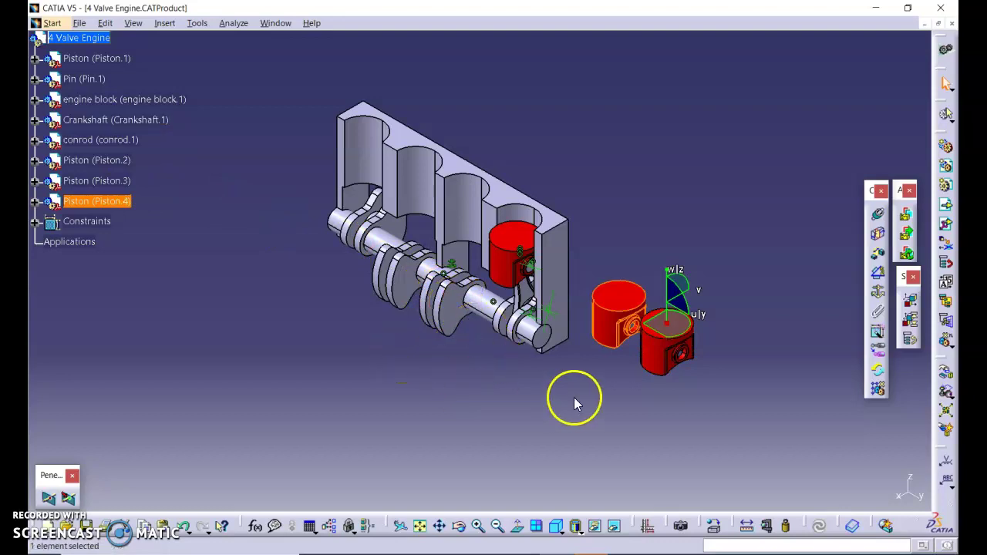
left_click(624, 350)
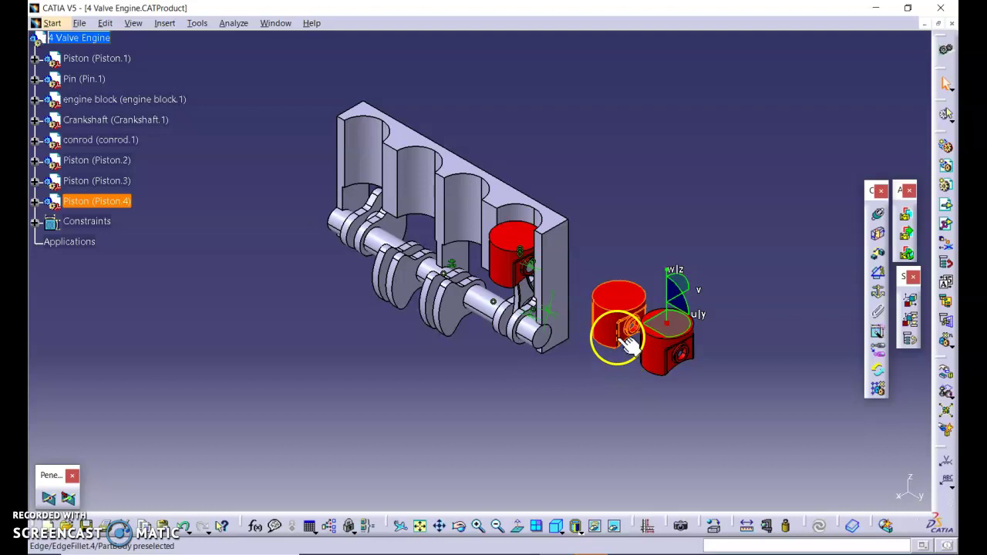
left_click(656, 341)
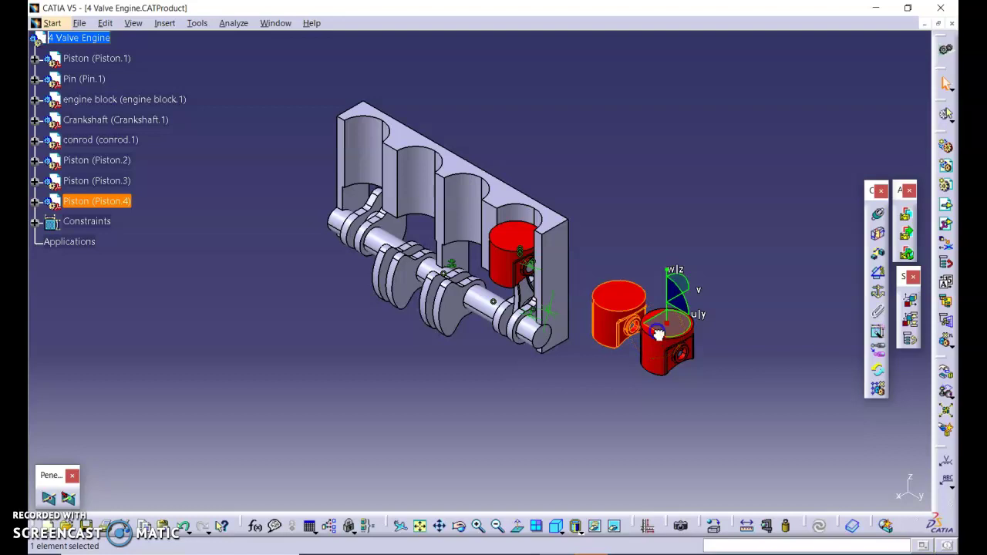
left_click_drag(658, 333, 766, 317)
left_click(767, 315)
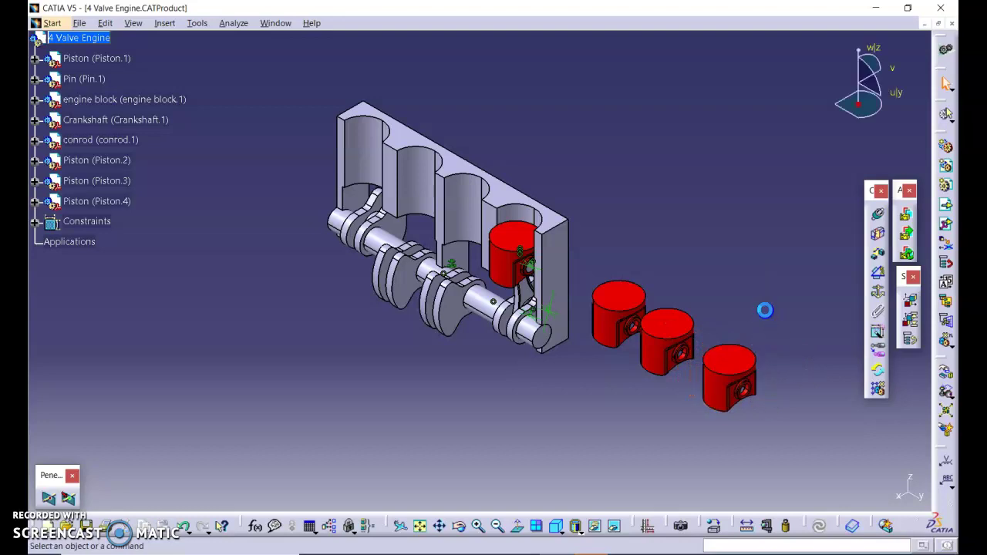
- Check Piston.2, Piston.3 and Piston.4 in the row, then clear the selection
left_click(625, 297)
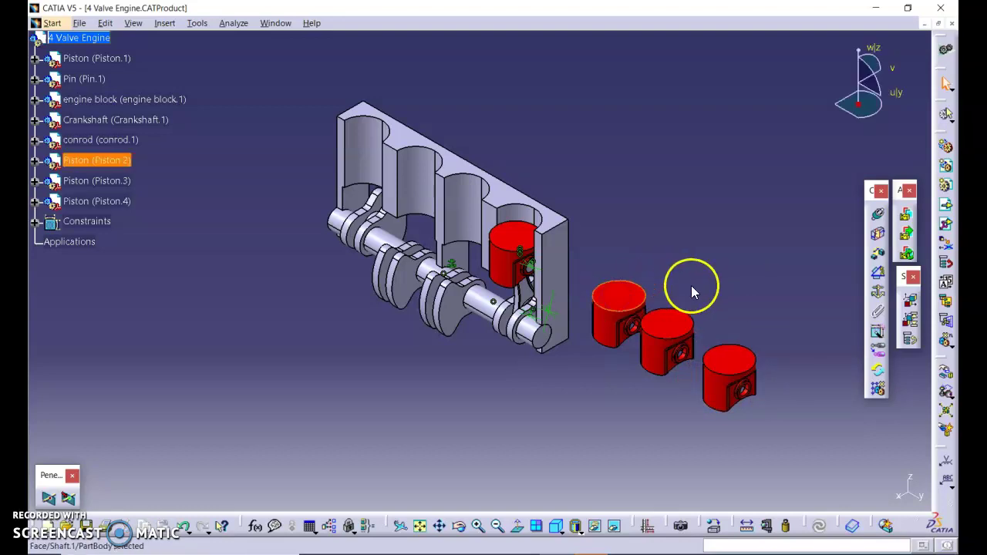
left_click(679, 331)
left_click(723, 359)
left_click(622, 422)
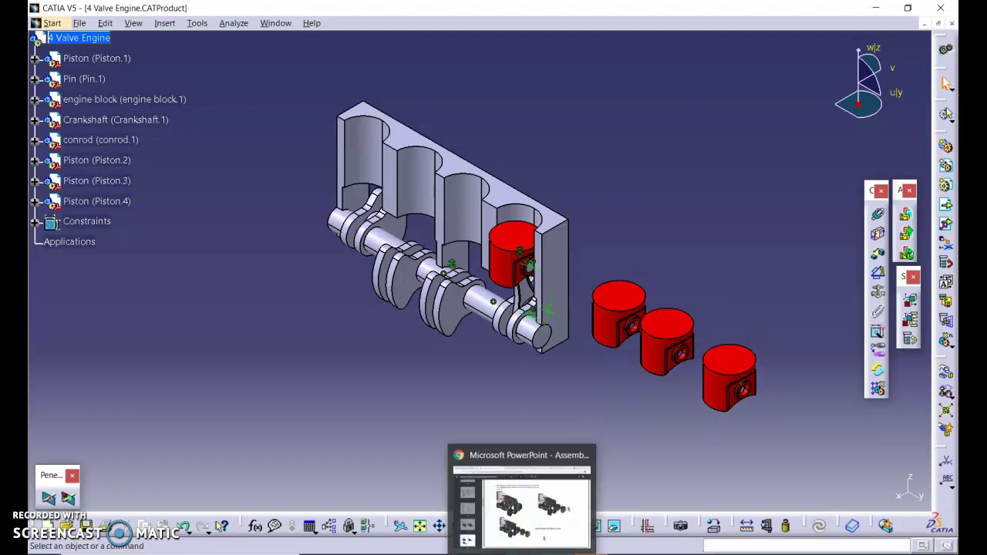
left_click(537, 502)
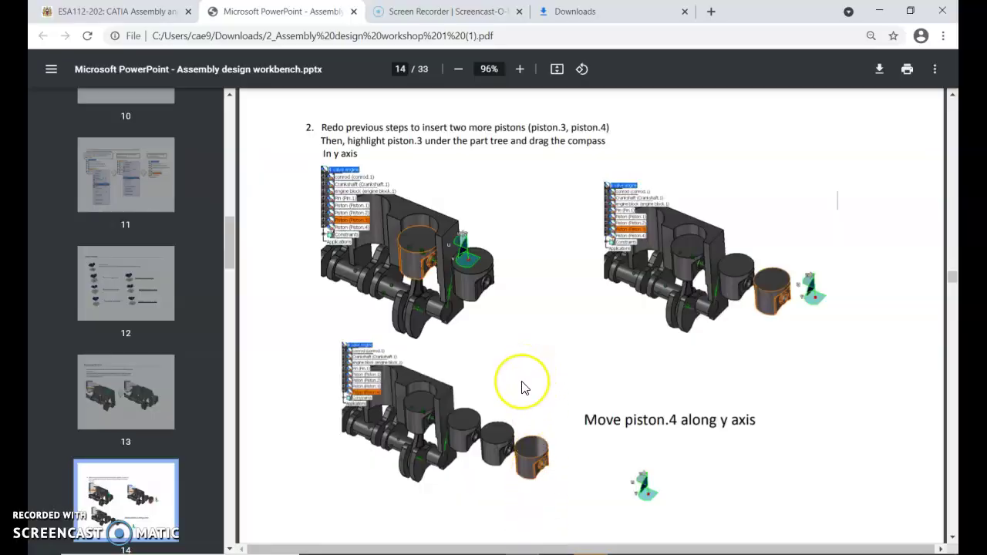
scroll(523, 388, "down", 5)
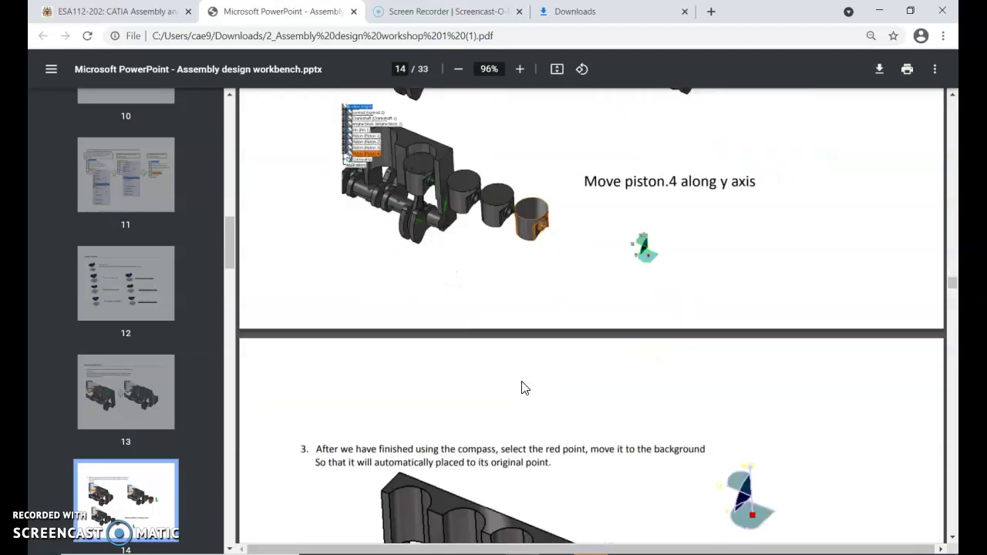
scroll(523, 388, "down", 3)
scroll(523, 387, "down", 3)
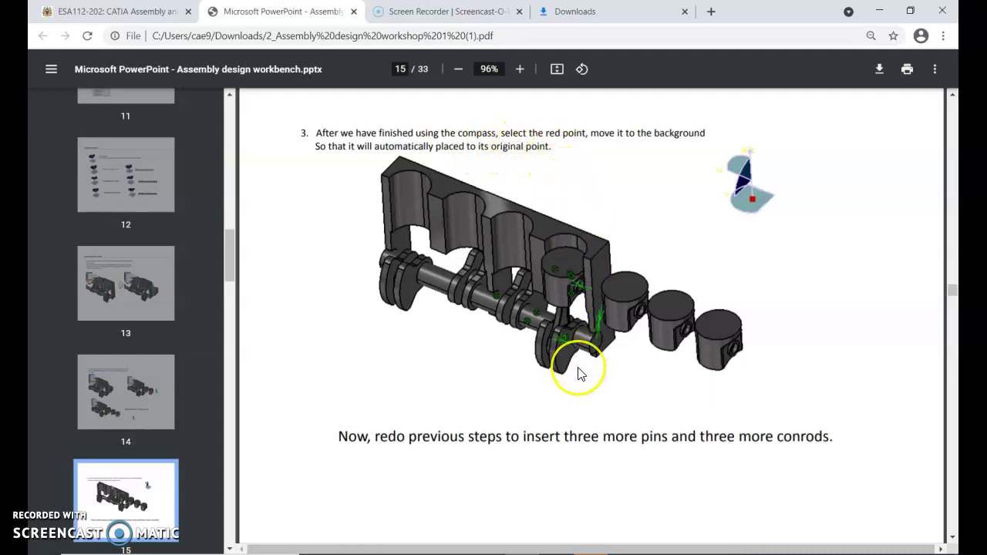
scroll(579, 367, "down", 1)
scroll(578, 371, "up", 1)
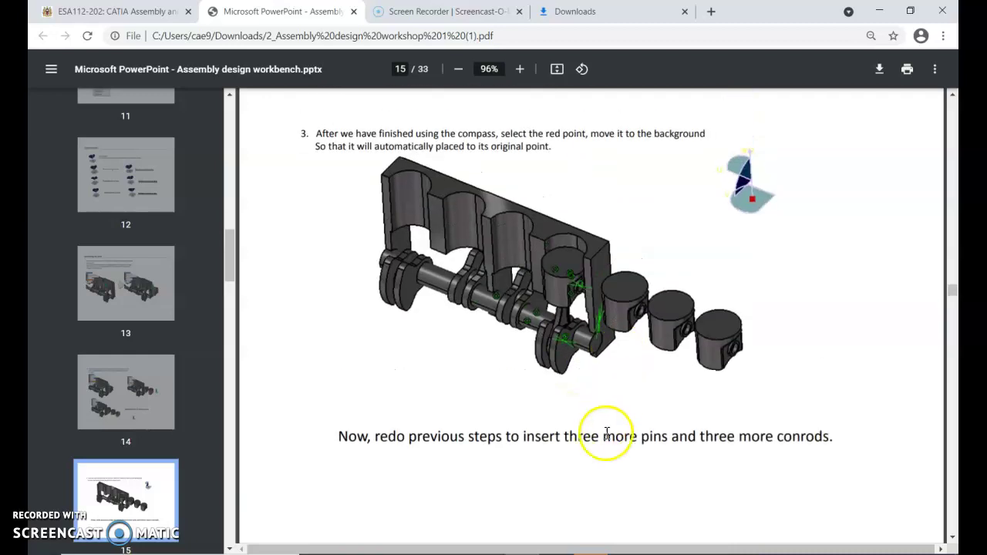
left_click(560, 553)
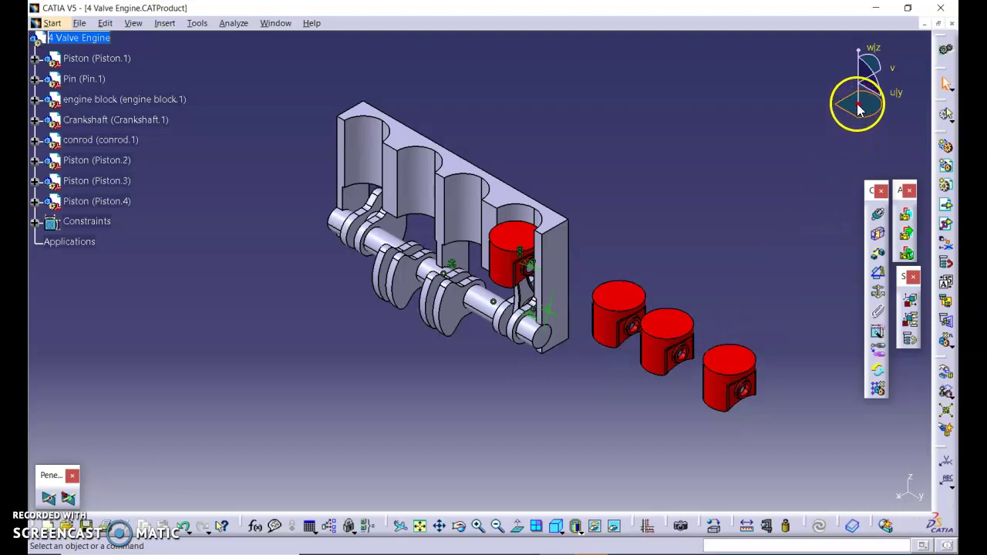
- Snap the compass onto Piston.4, then move it back to its default corner
left_click_drag(859, 109, 734, 357)
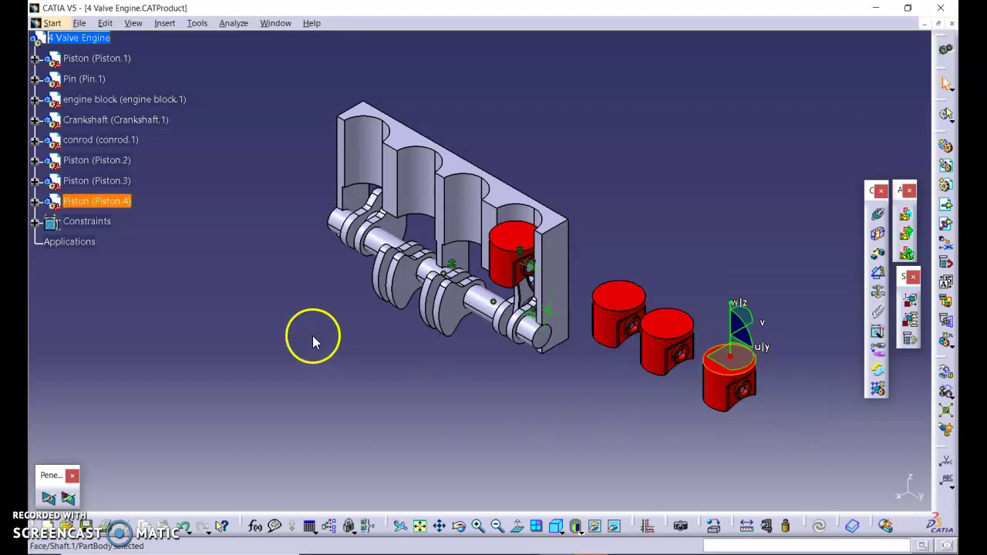
left_click(737, 436)
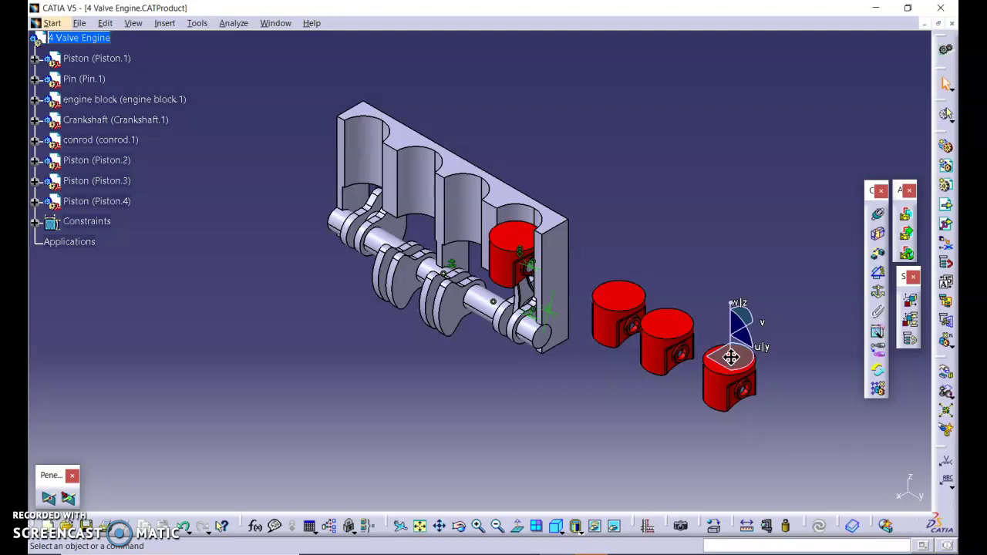
left_click(731, 357)
left_click_drag(731, 357, 689, 263)
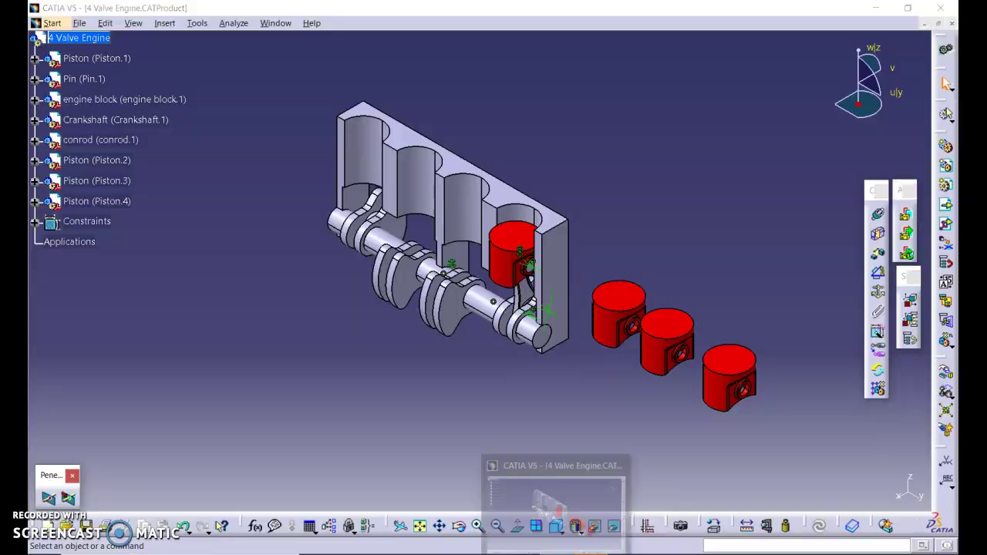
left_click(586, 551)
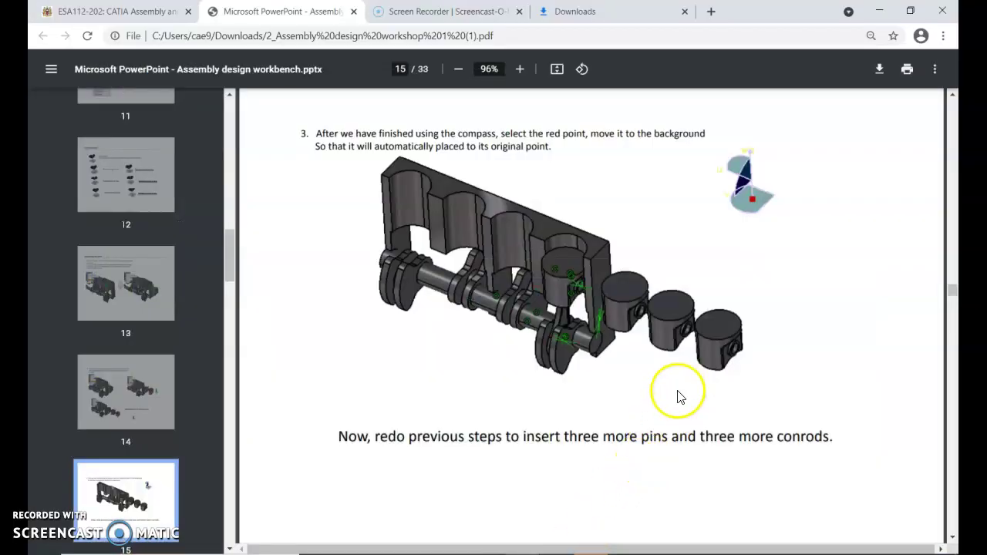
- Scroll the PDF to slide 16, 'Defining a multi instantiation', then return to CATIA
scroll(679, 397, "down", 6)
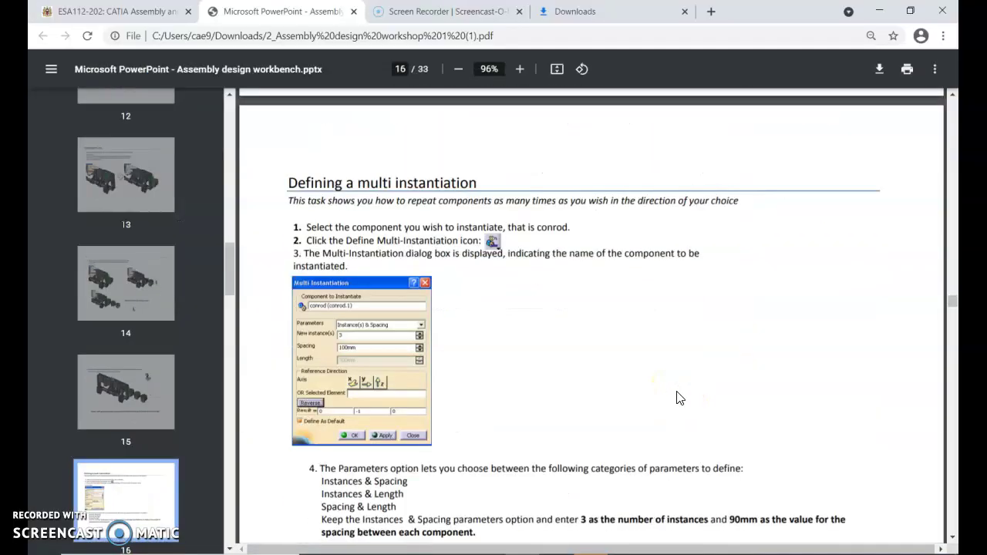
scroll(679, 397, "down", 1)
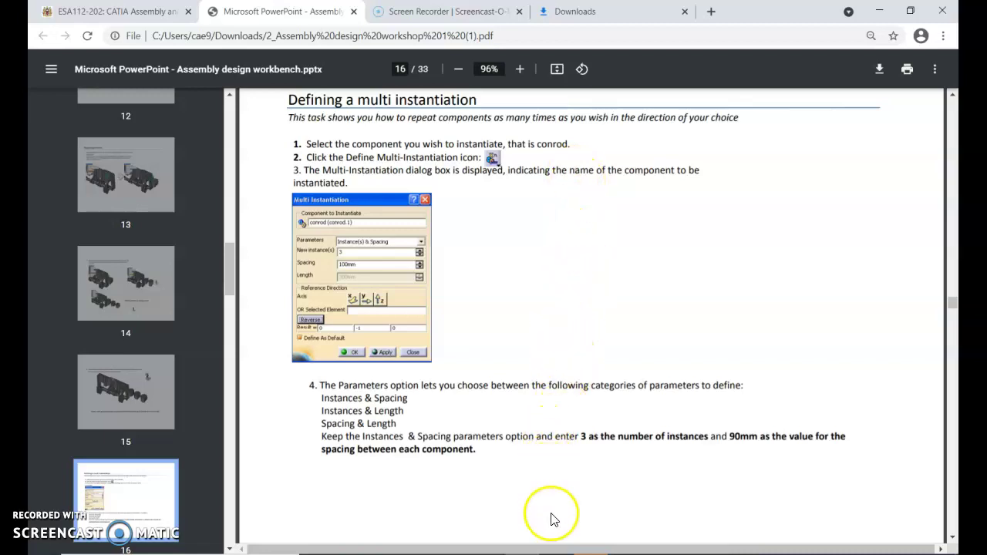
left_click(556, 554)
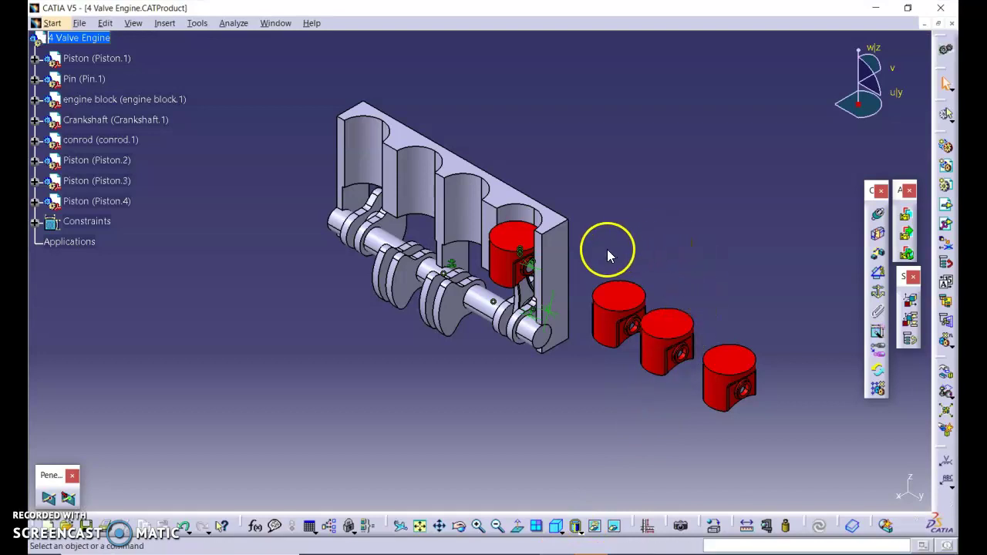
- Select conrod.1 in the tree and open the Fast Multi Instantiation flyout
left_click(112, 140)
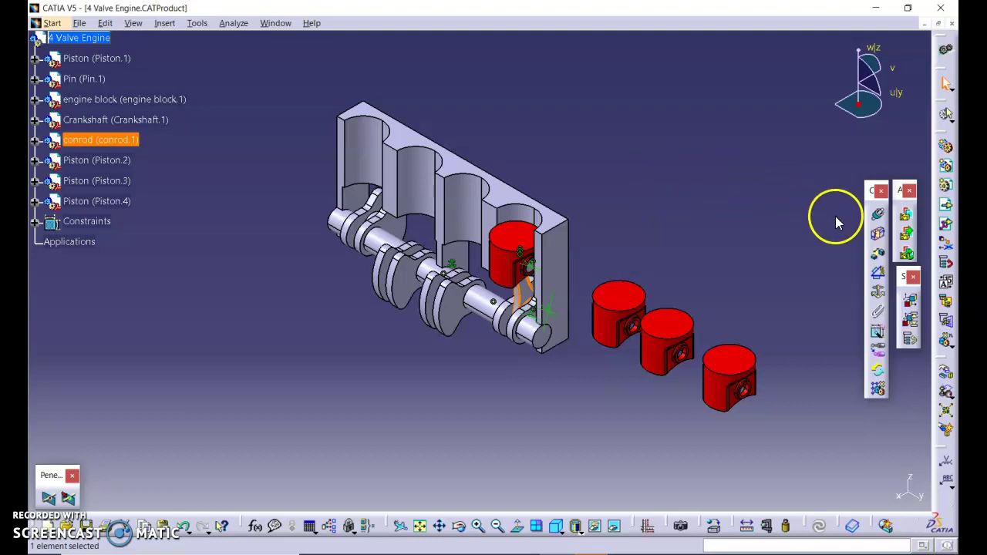
left_click(947, 348)
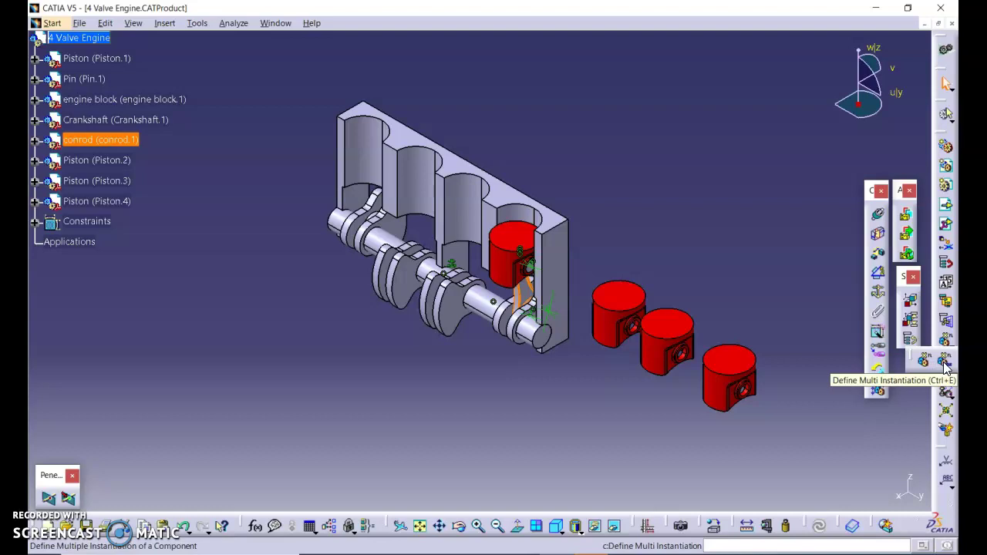
- Open Define Multi Instantiation for conrod.1 and check the tutorial PDF for the values
left_click(946, 364)
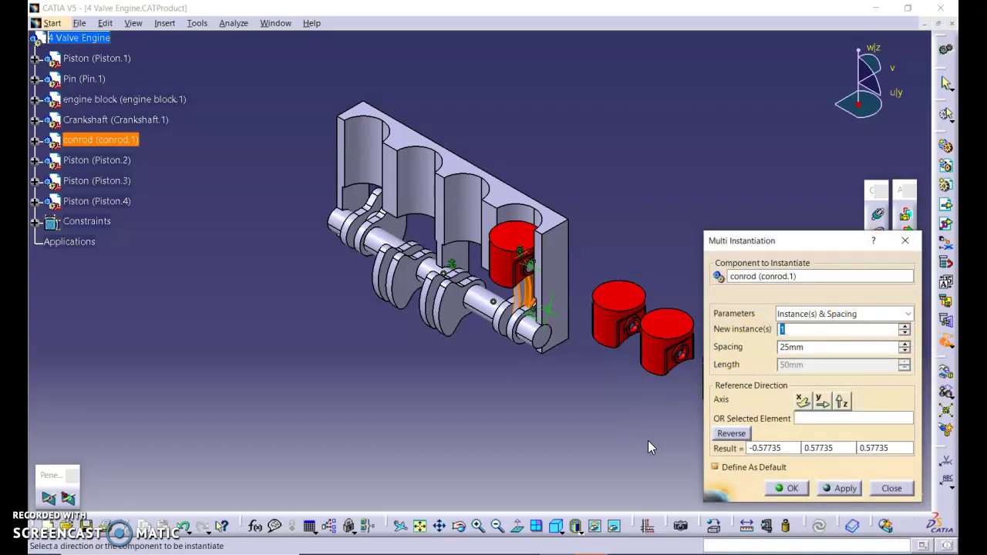
left_click(610, 474)
key("alt+Tab")
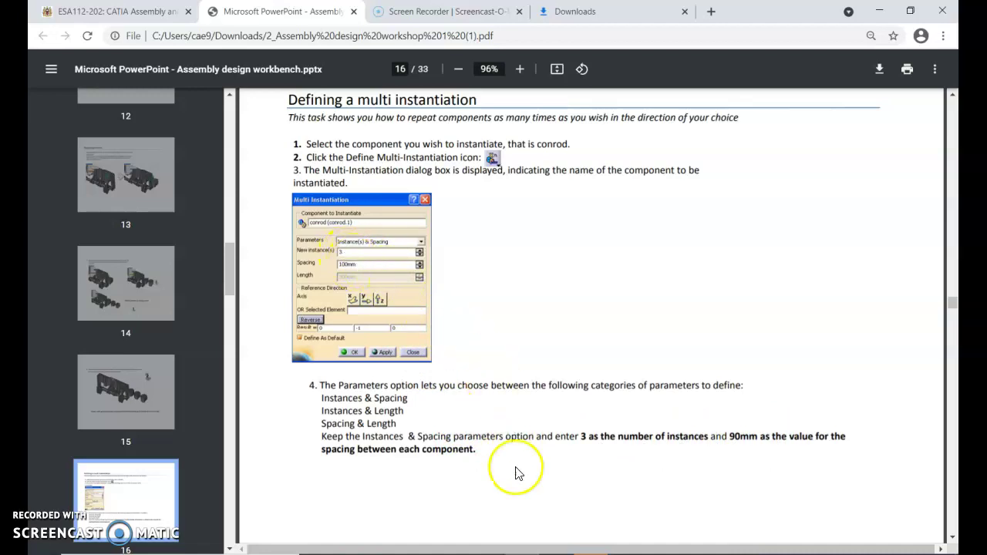
key("alt+Tab")
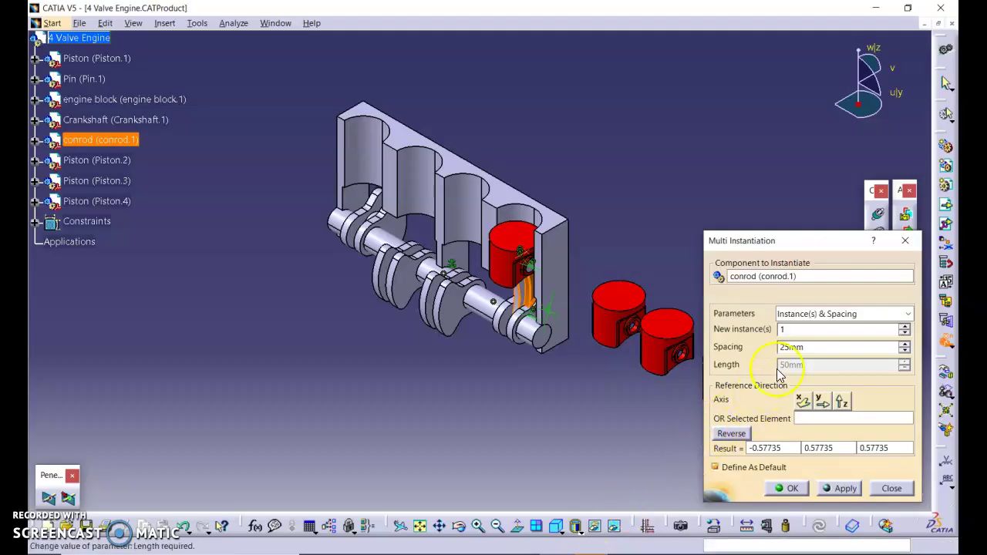
- Set New instance(s) to 3 and start editing the Spacing value for 100mm
left_click(782, 329)
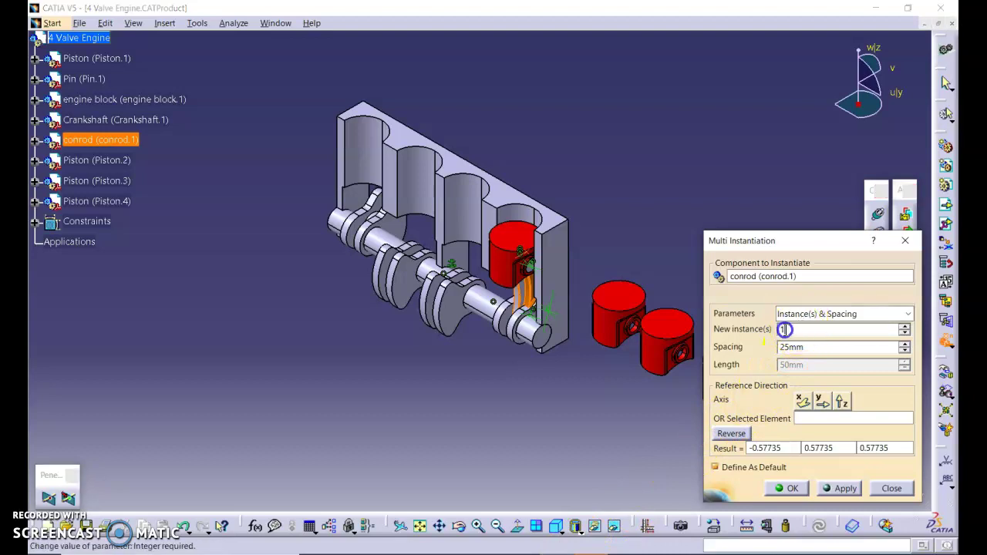
type("3")
left_click(800, 348)
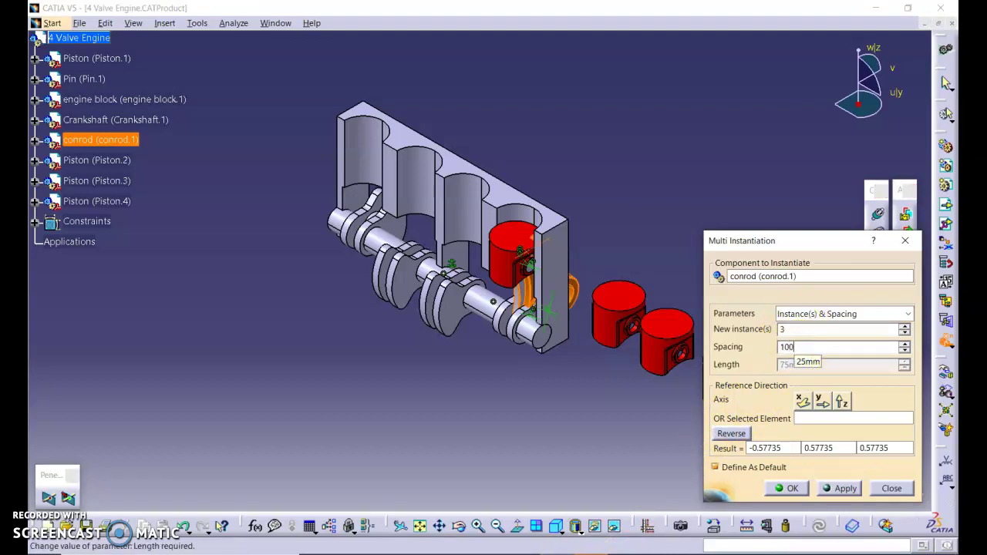